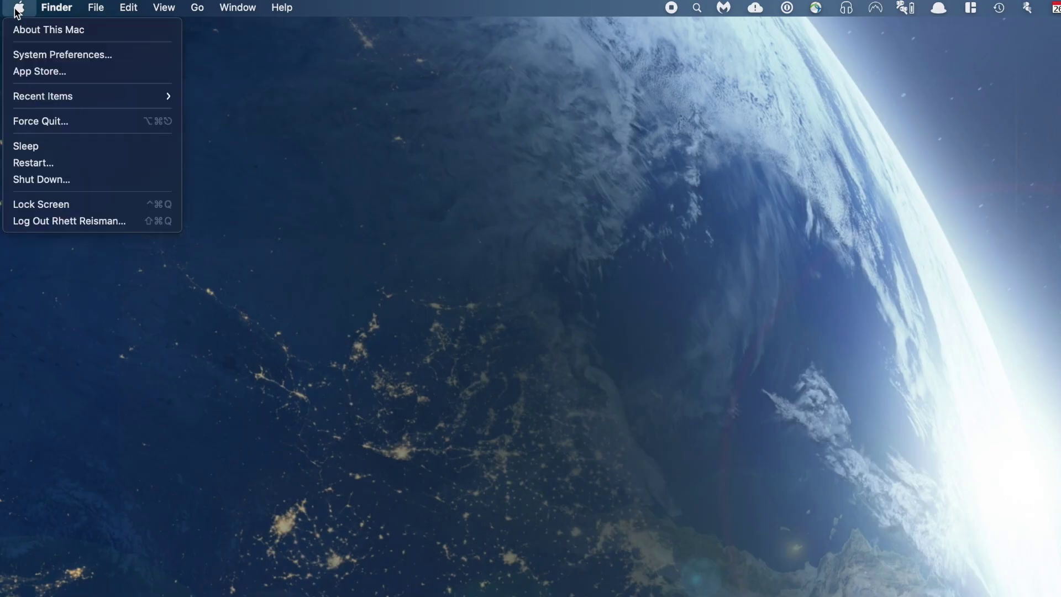
# Display the About windows for macOS Big Sur, Safari and Xcode to see their versions.
pyautogui.click(78, 34)
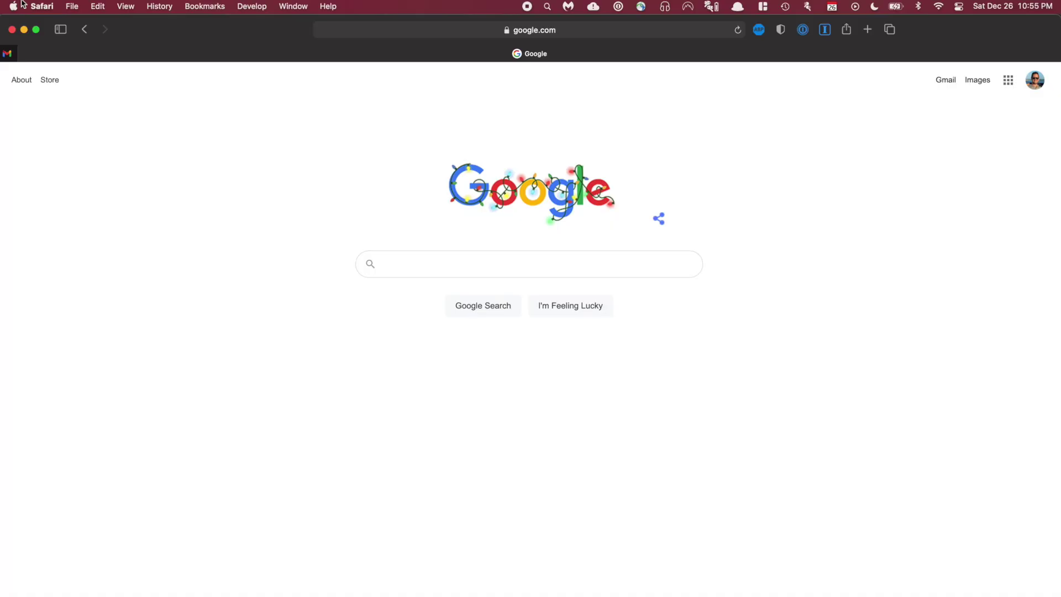
pyautogui.click(73, 6)
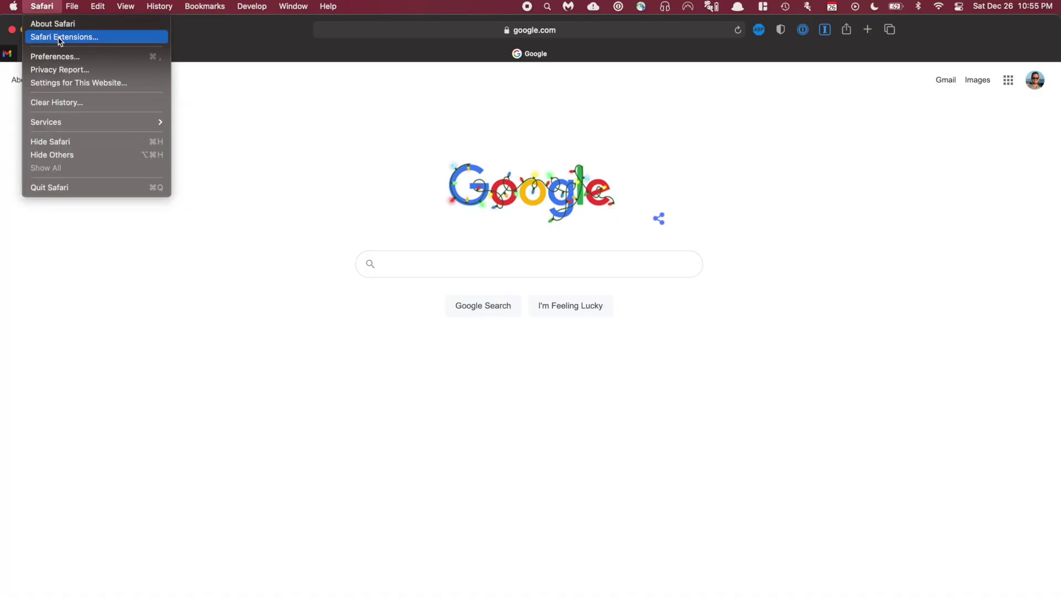
pyautogui.click(57, 24)
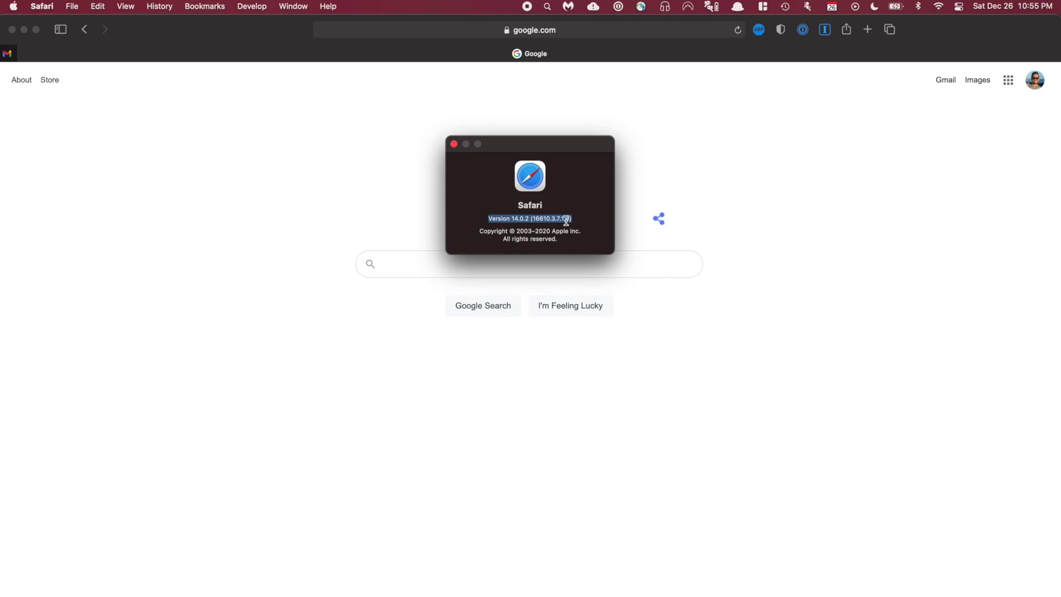
pyautogui.click(44, 8)
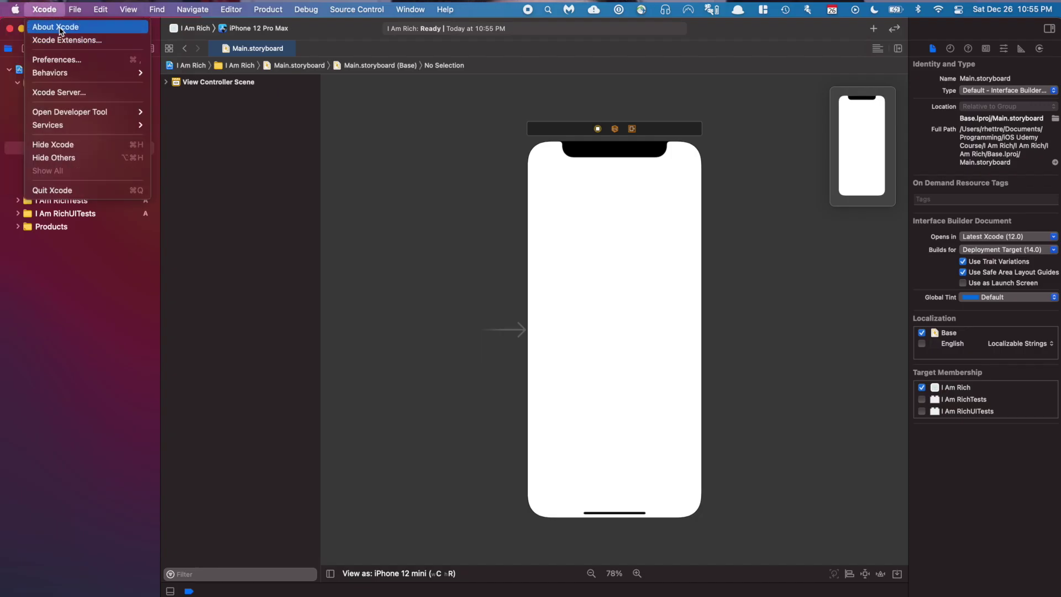
pyautogui.click(61, 29)
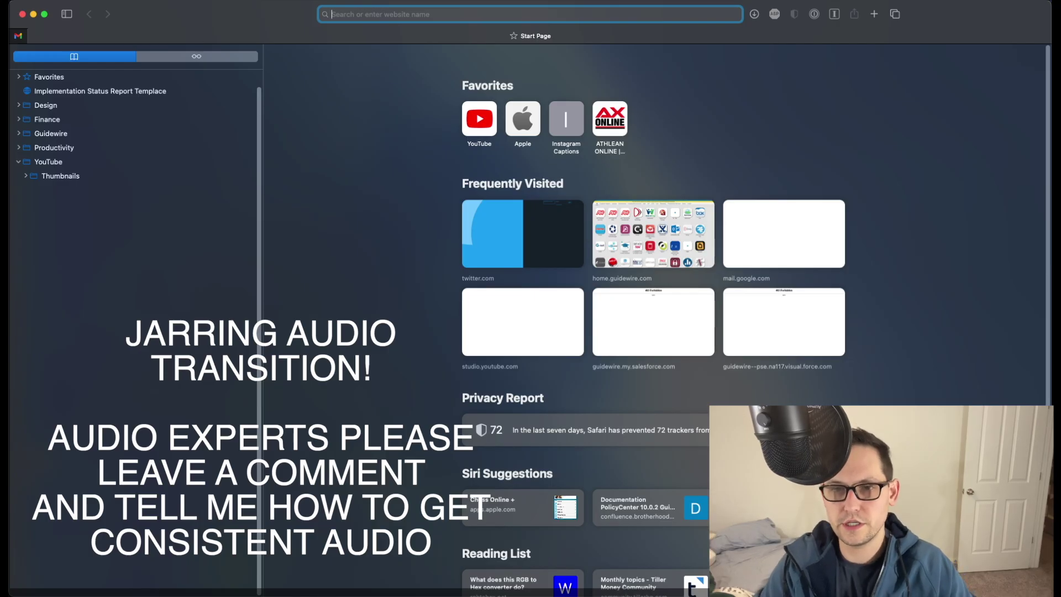
pyautogui.write('notion')
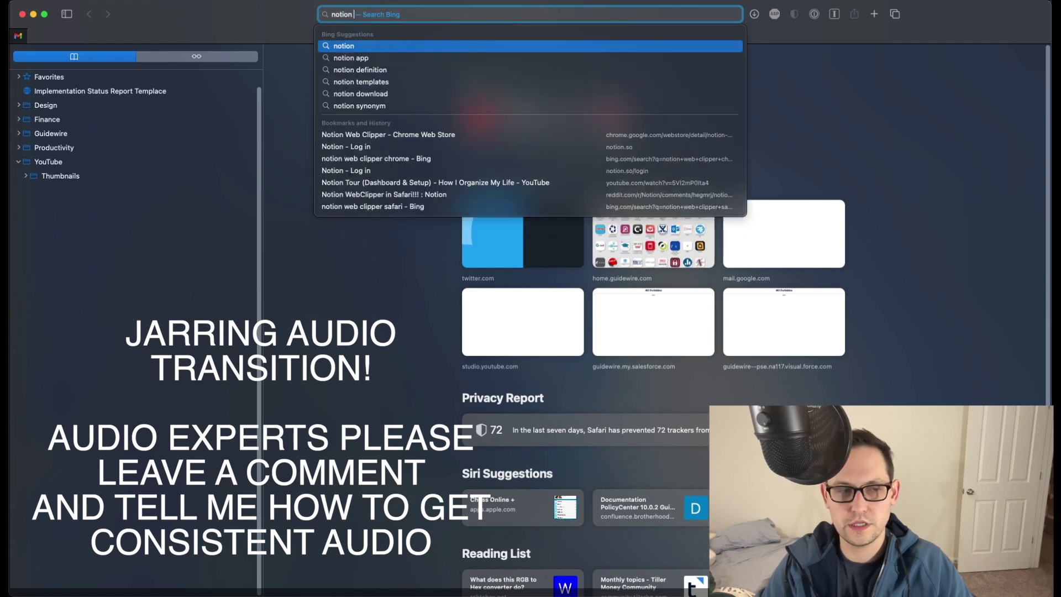
pyautogui.write(' web clipper')
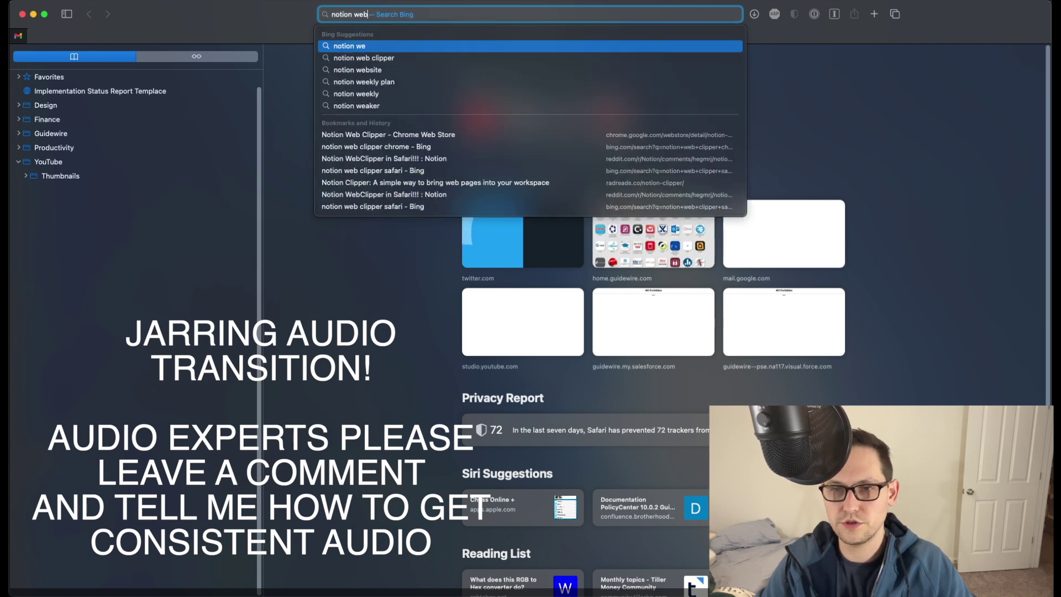
# Search the web for 'notion web clipper' and open its Chrome Web Store listing.
pyautogui.press('Return')
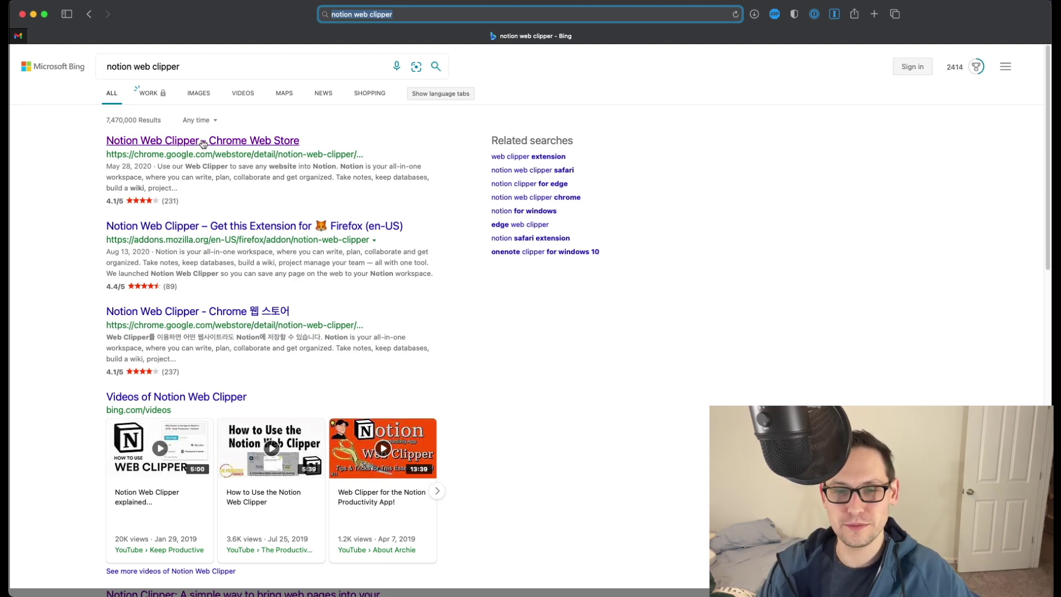
pyautogui.click(203, 143)
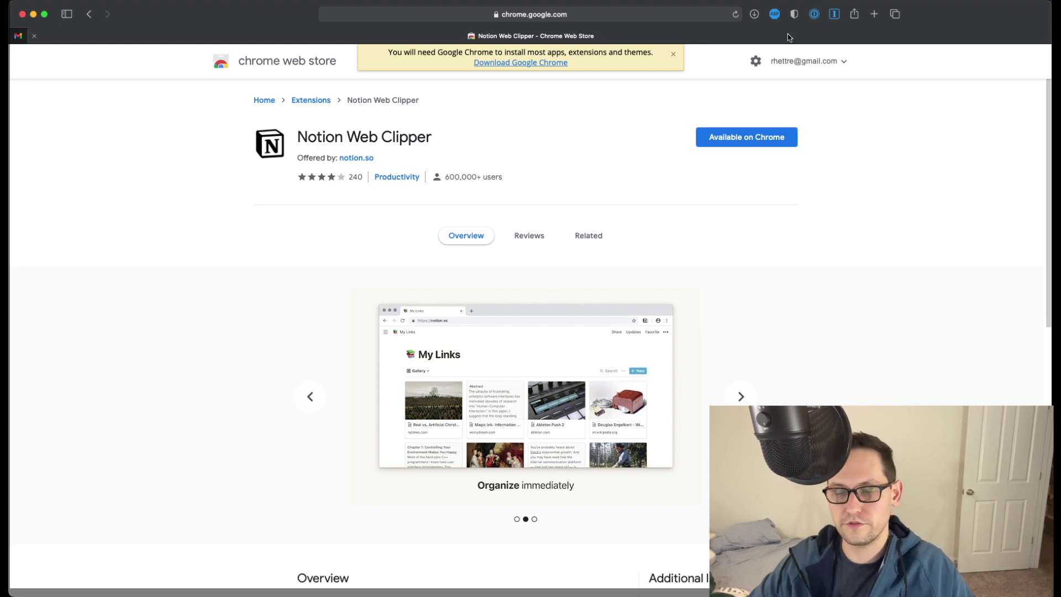
# Open crxextractor.com in a new tab and copy the Notion Web Clipper store URL.
pyautogui.press('super+t')
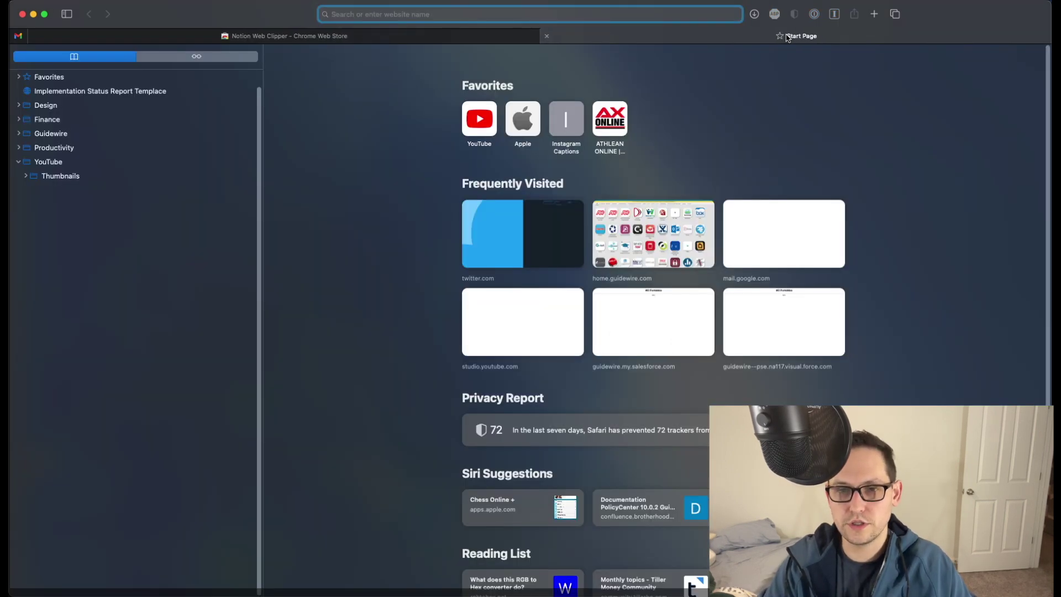
pyautogui.write('crxextractor.com')
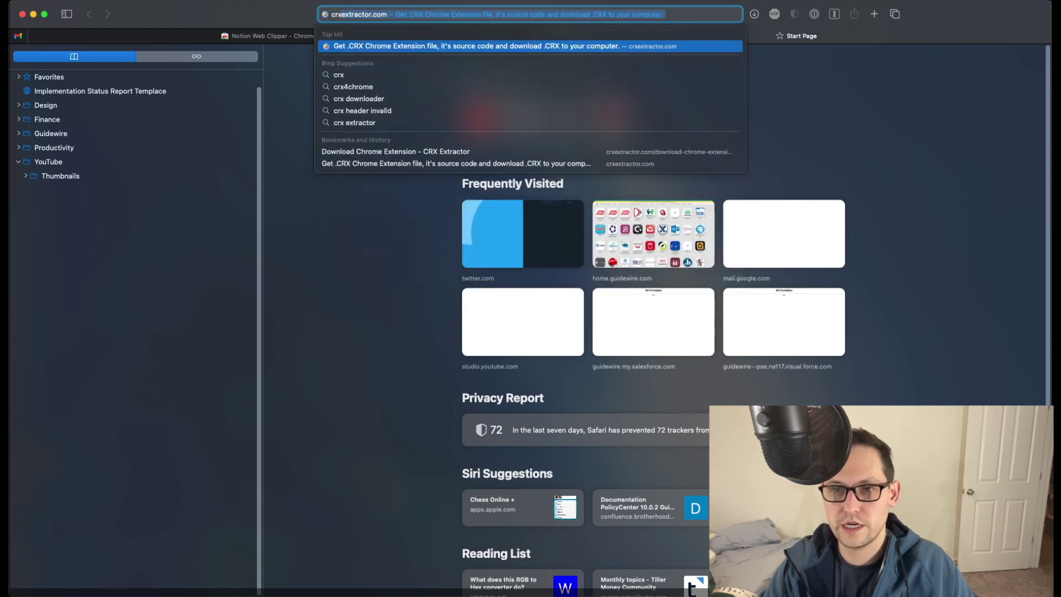
pyautogui.press('Return')
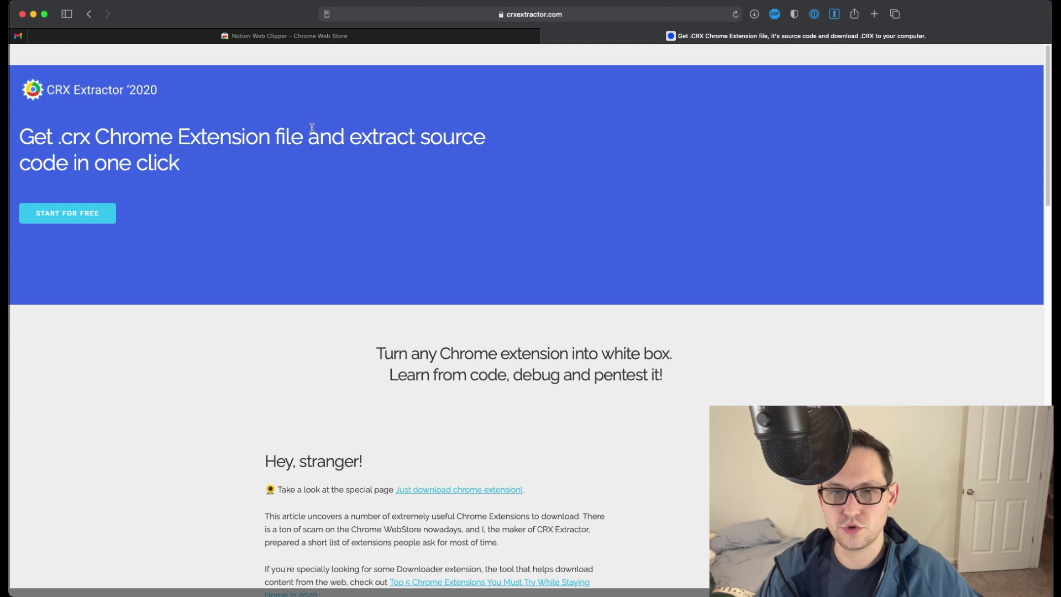
pyautogui.moveTo(286, 36)
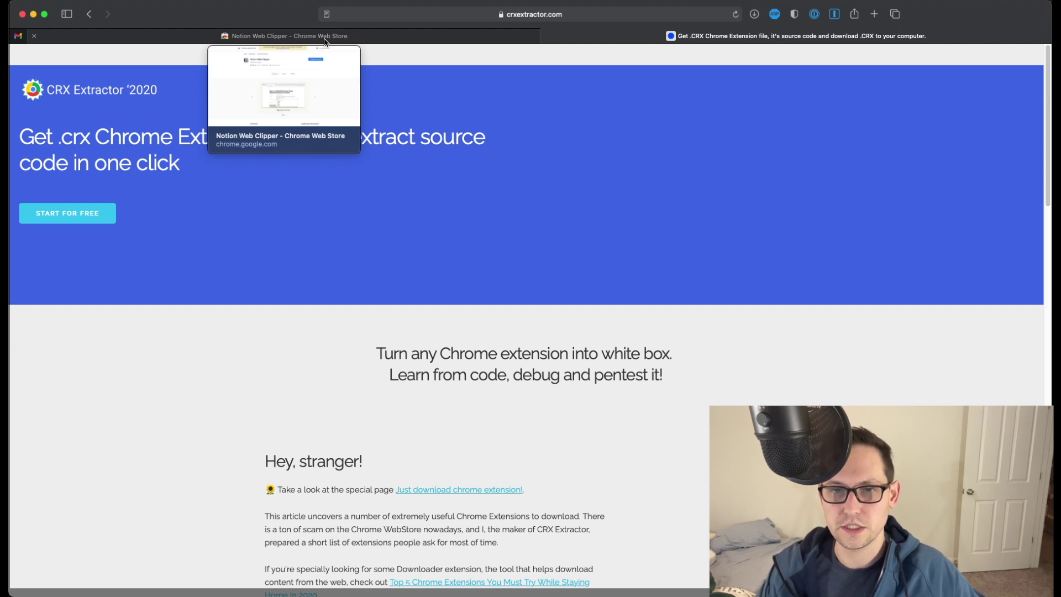
pyautogui.click(326, 38)
pyautogui.press('super+l')
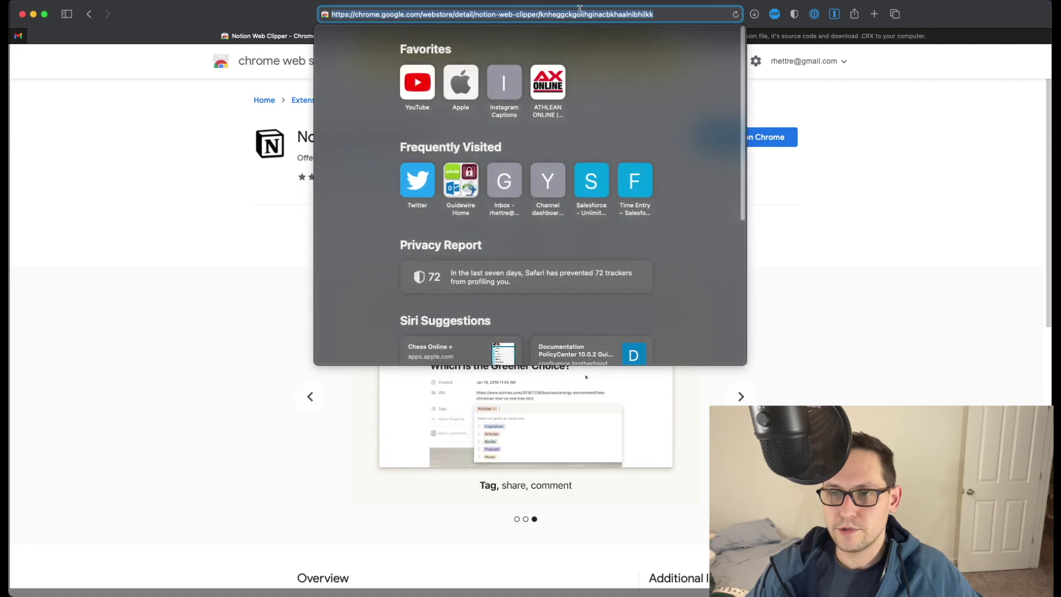
pyautogui.click(906, 207)
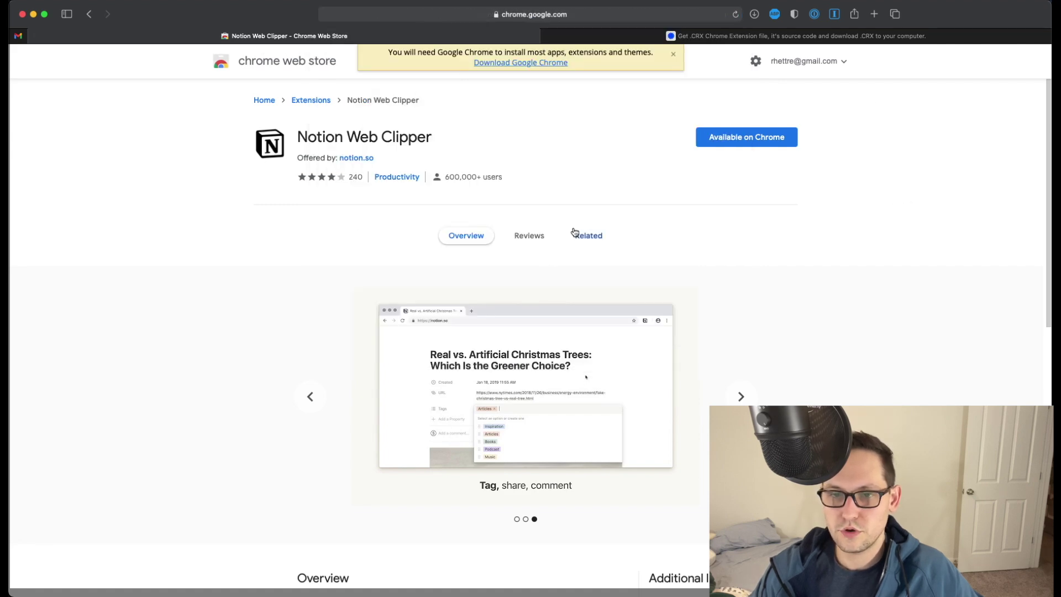
pyautogui.click(700, 36)
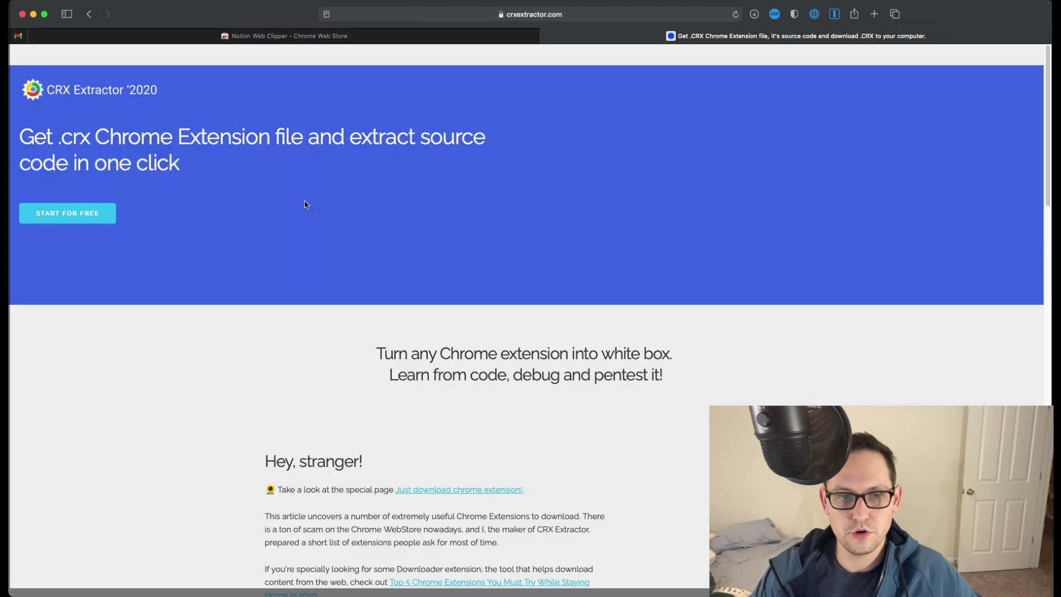
# Download the Notion Web Clipper .crx file by pasting its store URL into CRX Extractor.
pyautogui.click(77, 217)
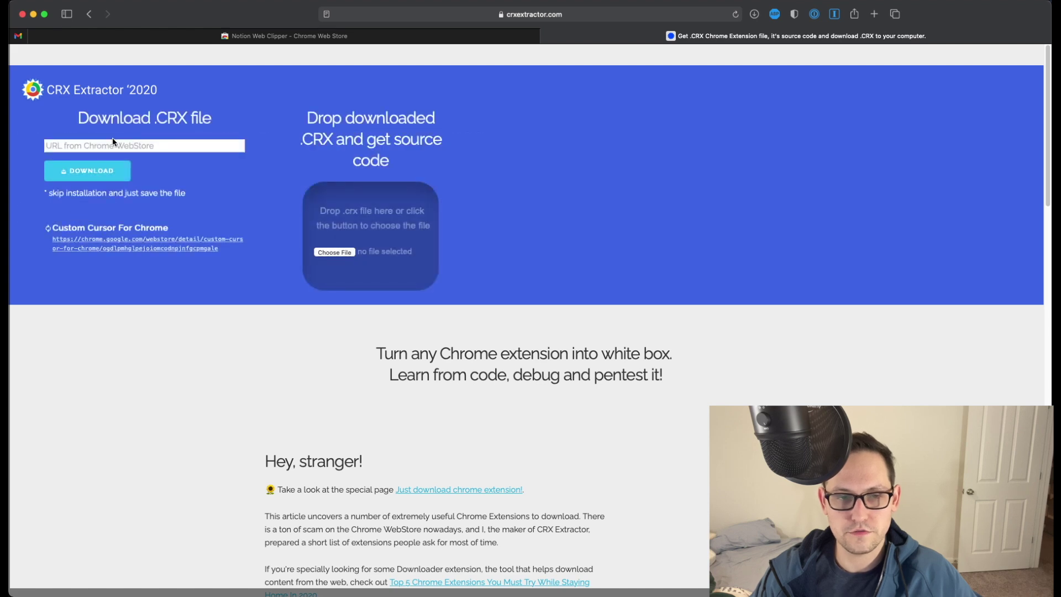
pyautogui.press('cmd+v')
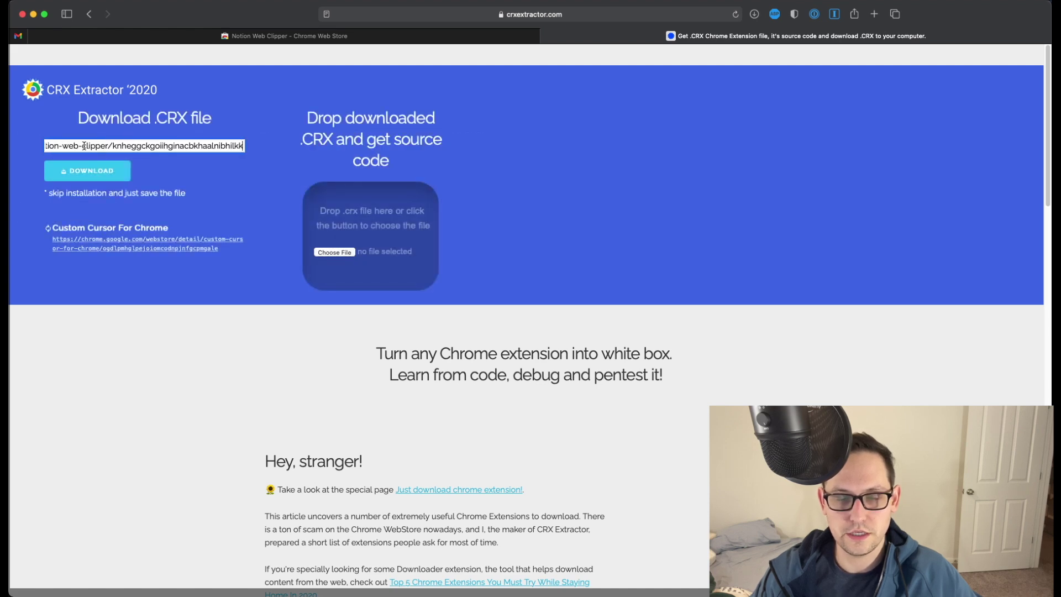
pyautogui.click(104, 170)
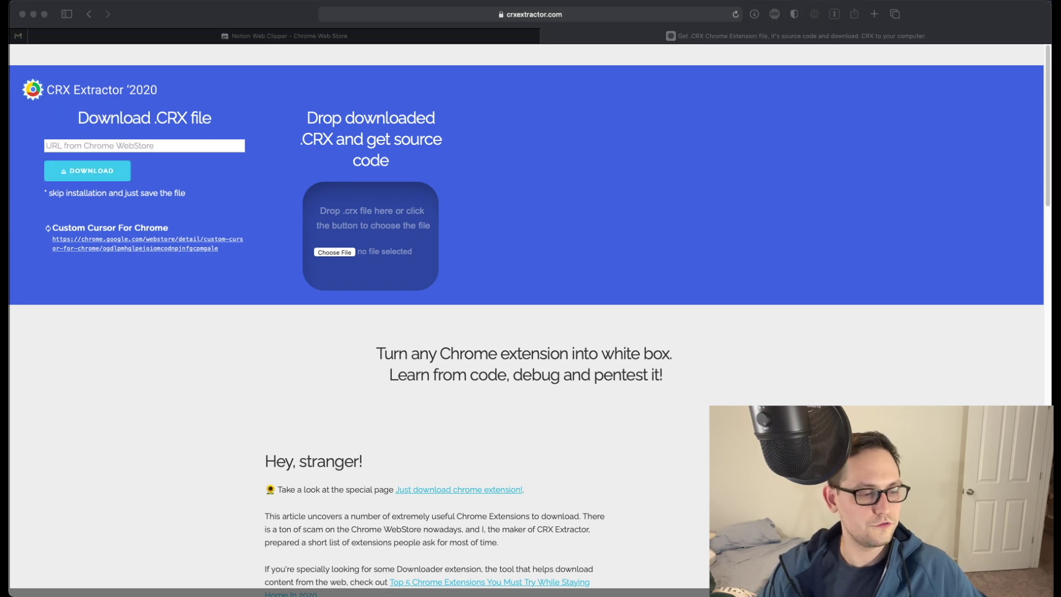
# Drop the downloaded .crx onto CRX Extractor and get its source code archive.
pyautogui.moveTo(497, 319); pyautogui.dragTo(519, 284)
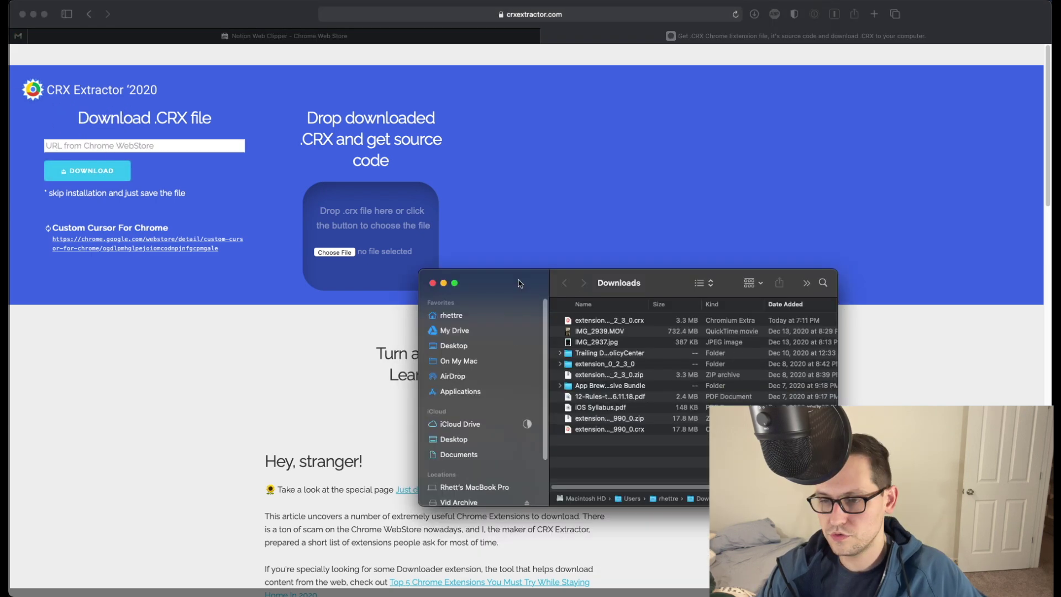
pyautogui.click(630, 322)
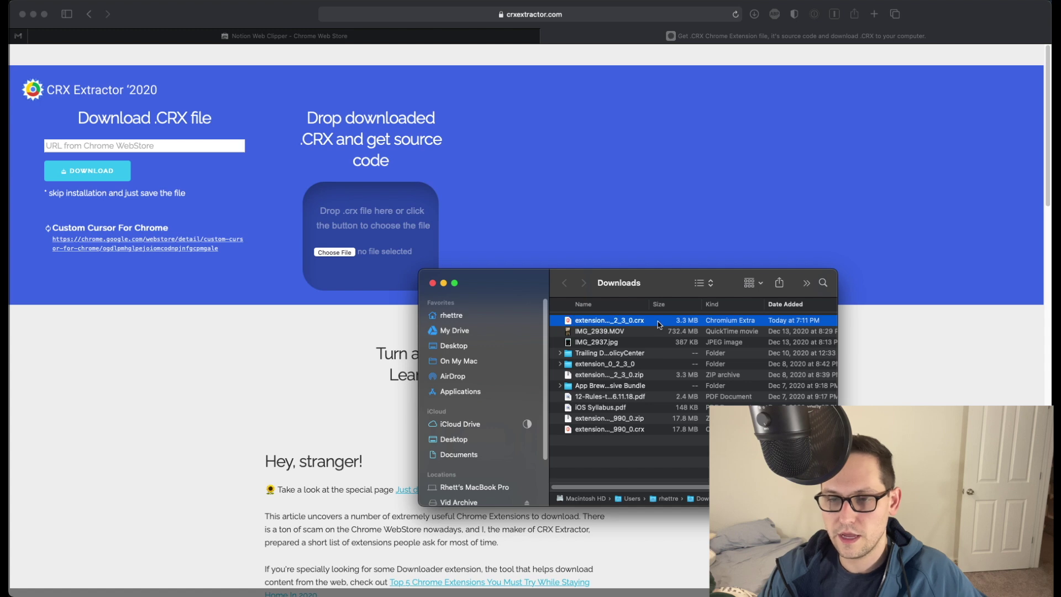
pyautogui.moveTo(659, 325); pyautogui.dragTo(391, 227)
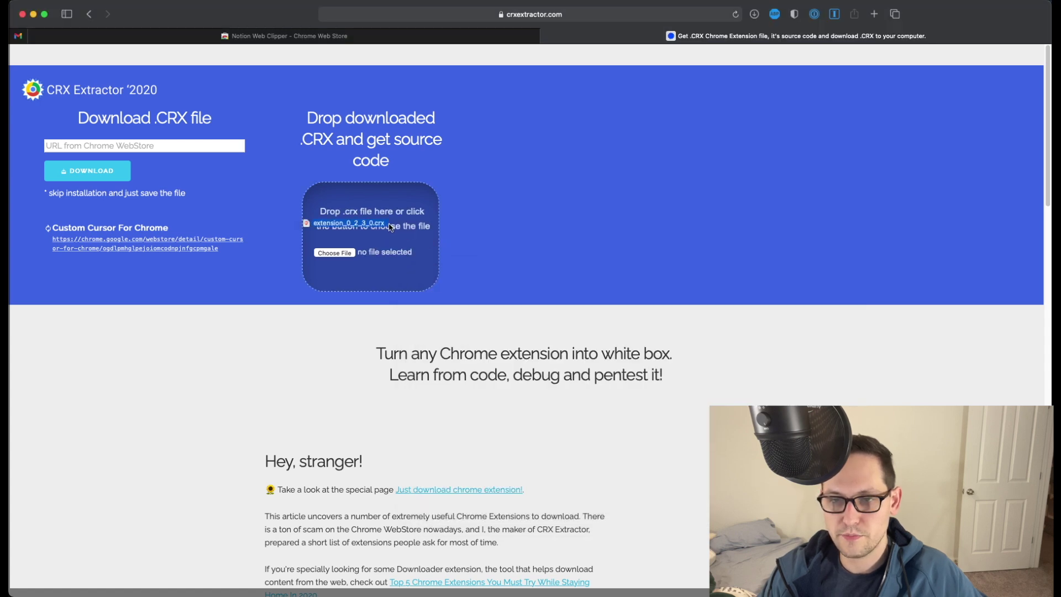
pyautogui.moveTo(391, 226); pyautogui.dragTo(391, 226)
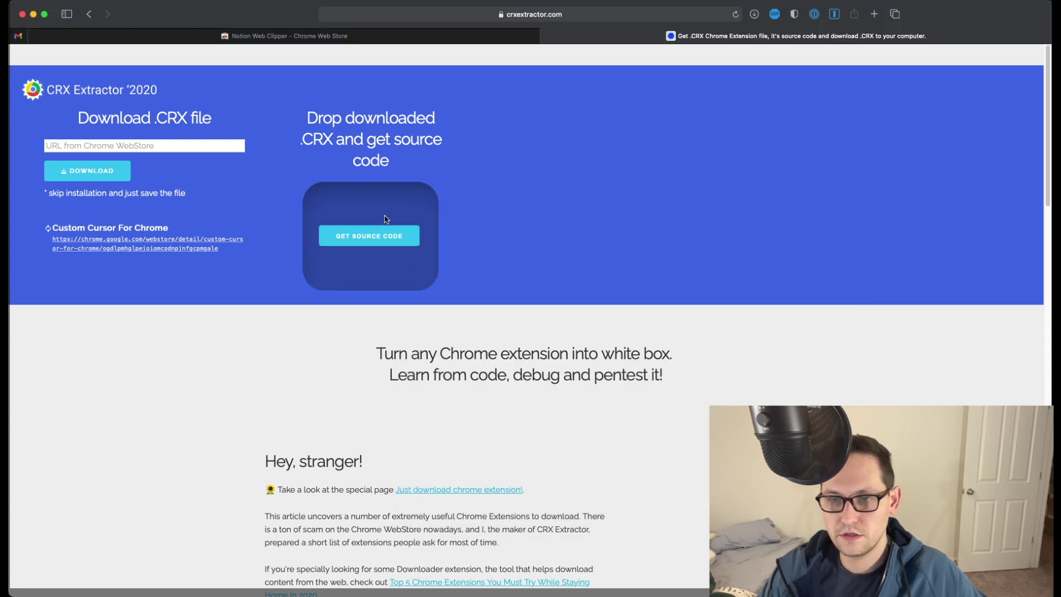
pyautogui.click(351, 242)
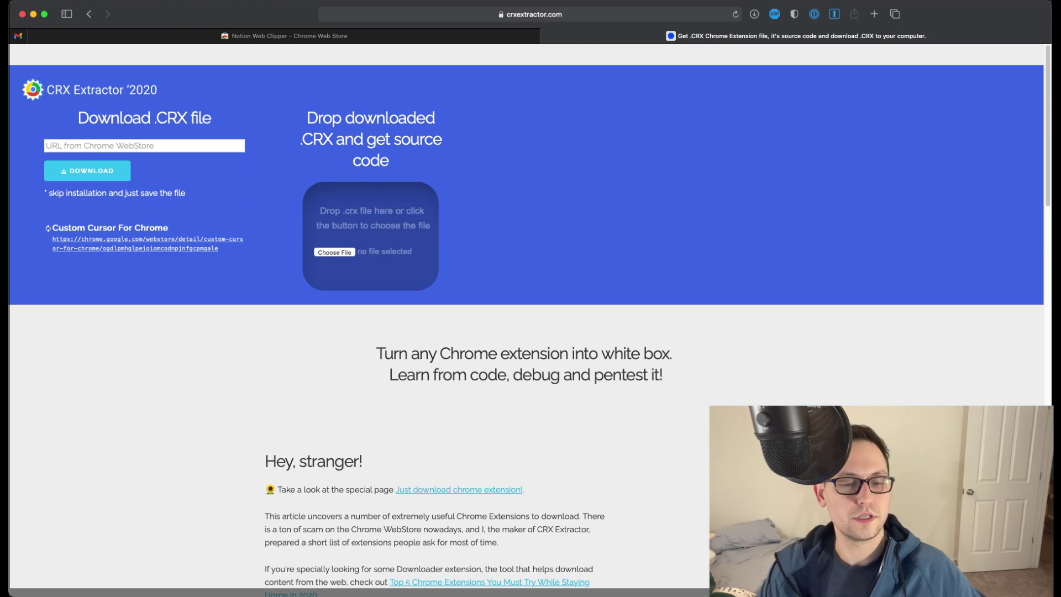
# Rename the downloaded source-code zip to 'notion web clipper.zip'.
pyautogui.press('super+Tab')
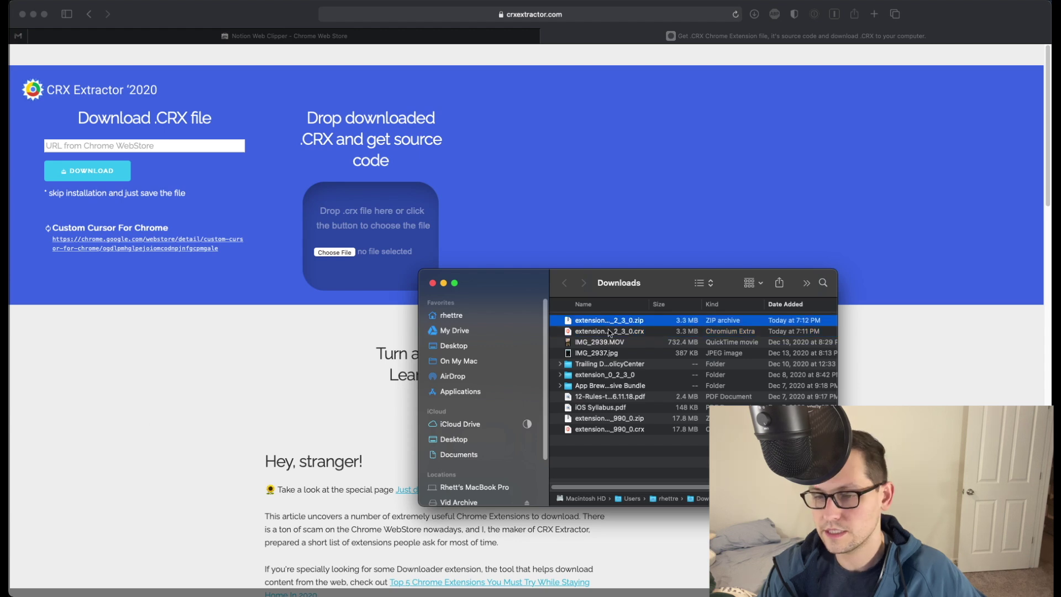
pyautogui.rightClick(608, 322)
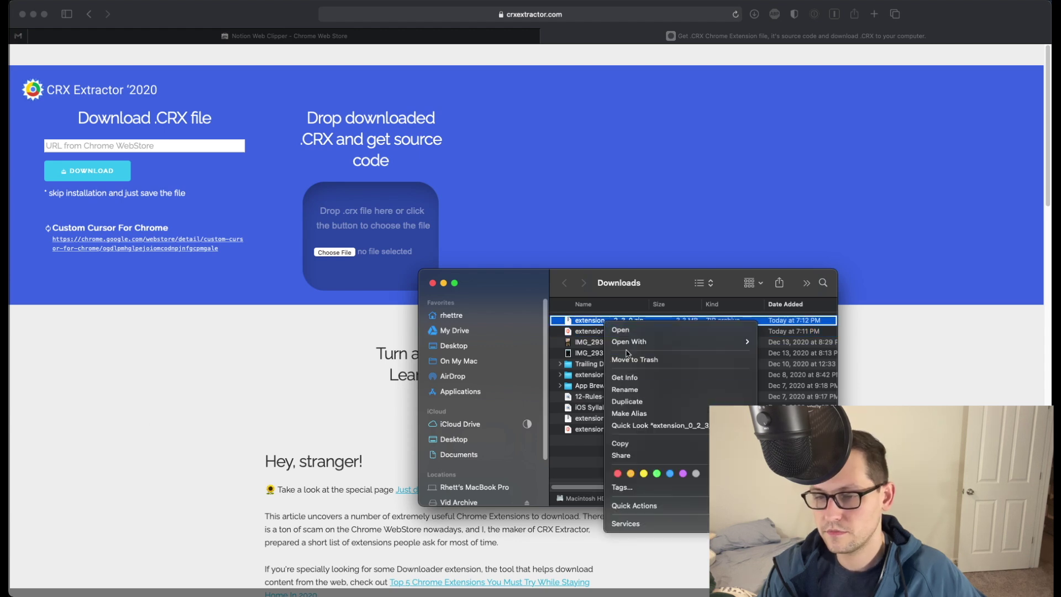
pyautogui.click(637, 389)
pyautogui.write('notion w')
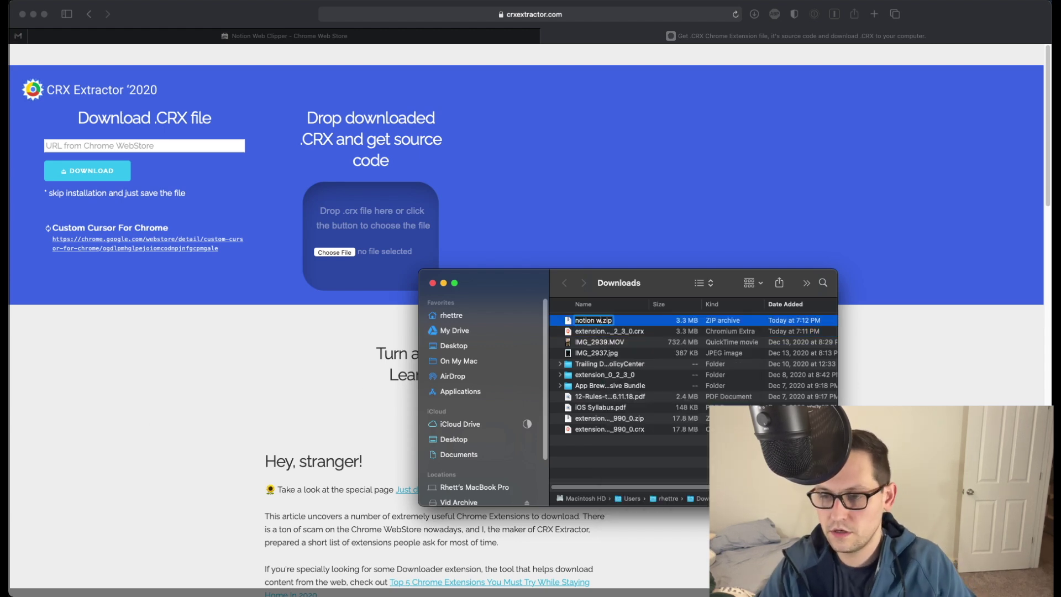
pyautogui.write('eb clipper')
pyautogui.press('Return')
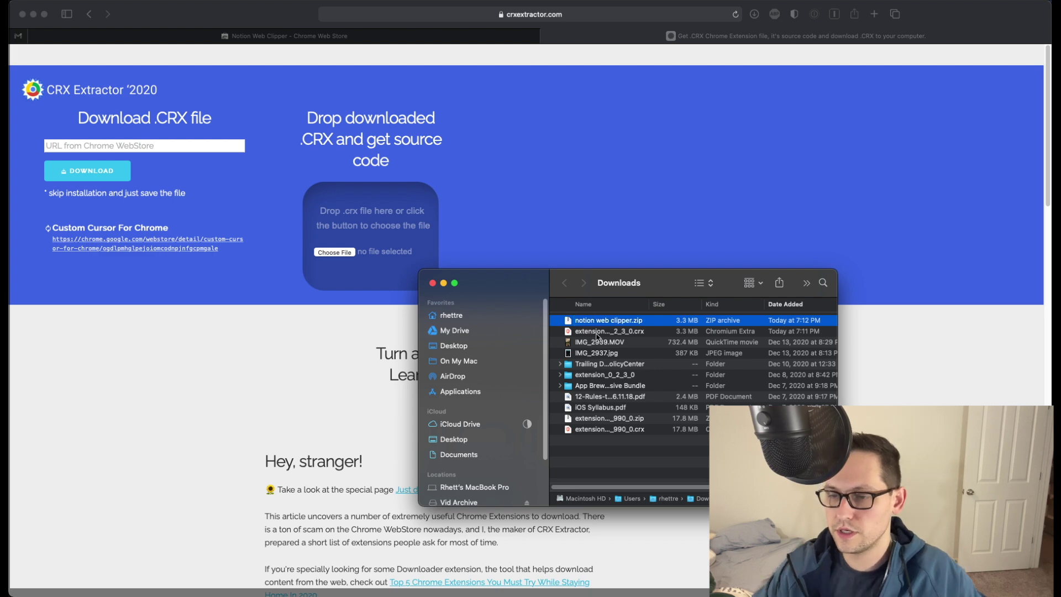
# Unzip notion web clipper.zip, inspect the resulting folder, and return to the store page.
pyautogui.rightClick(603, 321)
pyautogui.moveTo(630, 340)
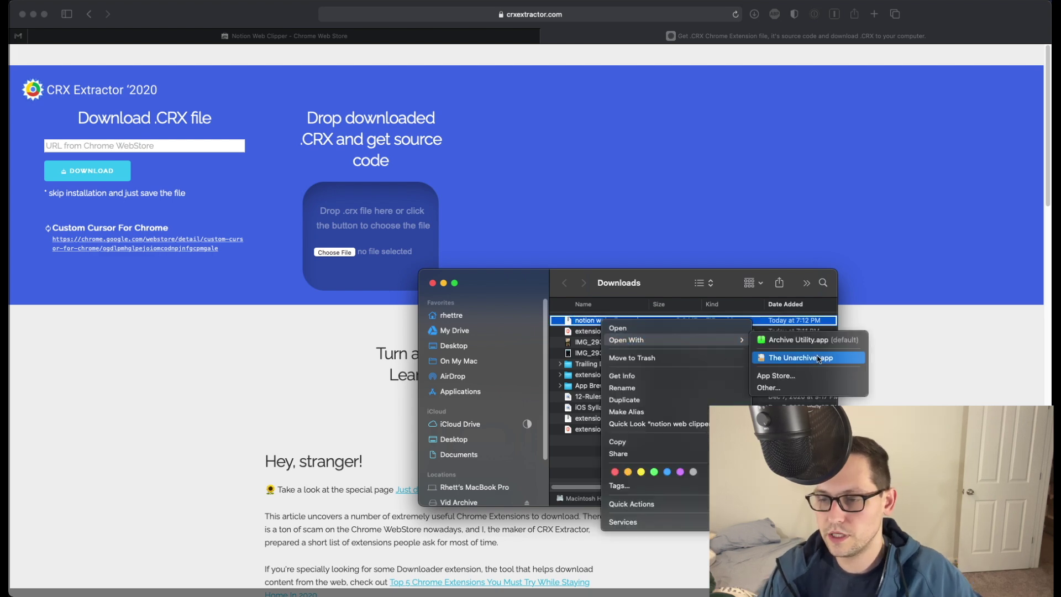
pyautogui.click(820, 359)
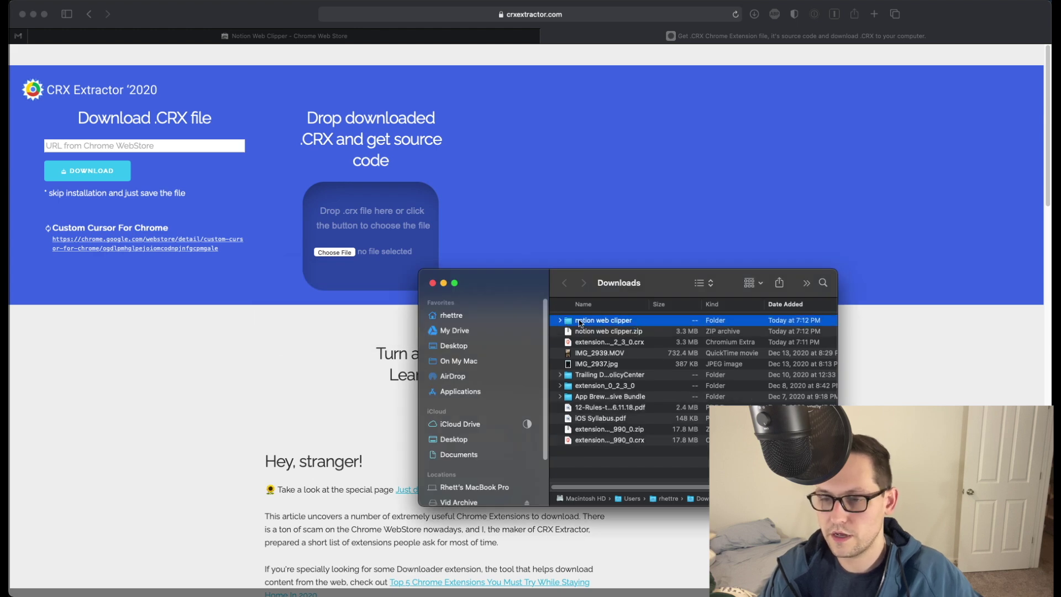
pyautogui.click(561, 320)
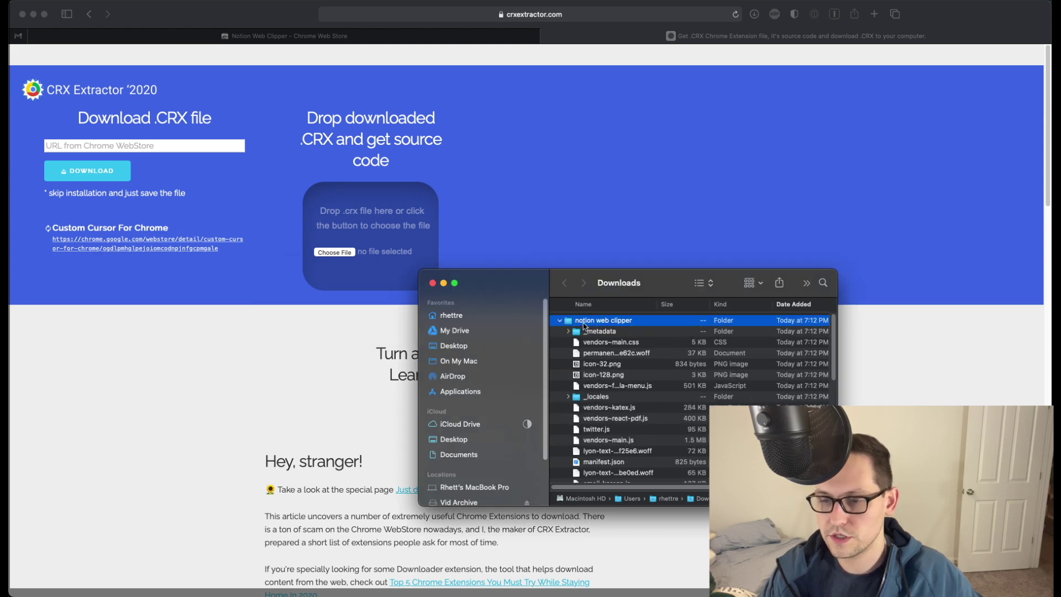
pyautogui.click(560, 321)
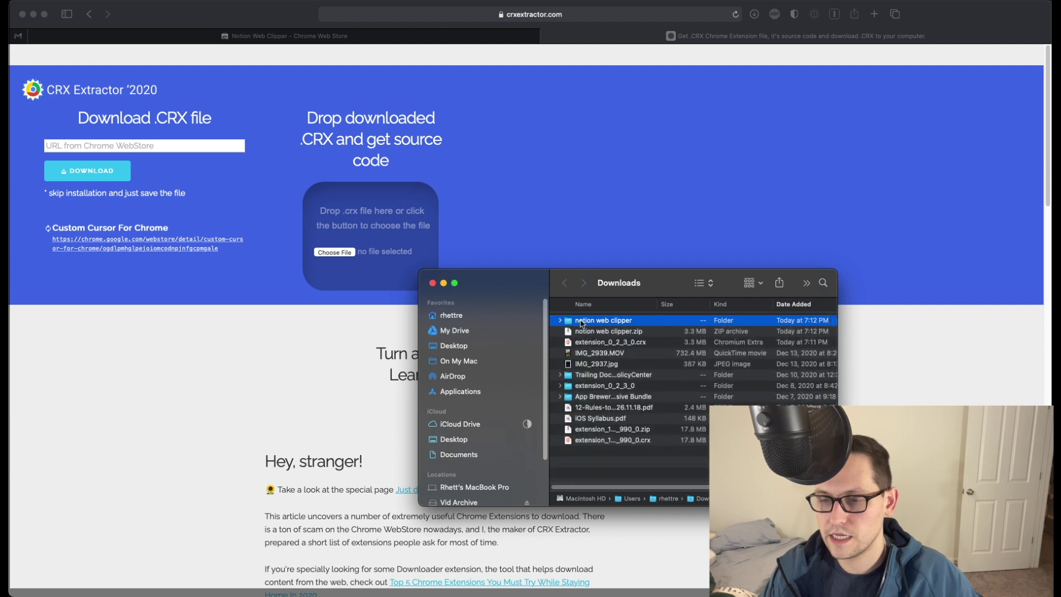
pyautogui.click(280, 52)
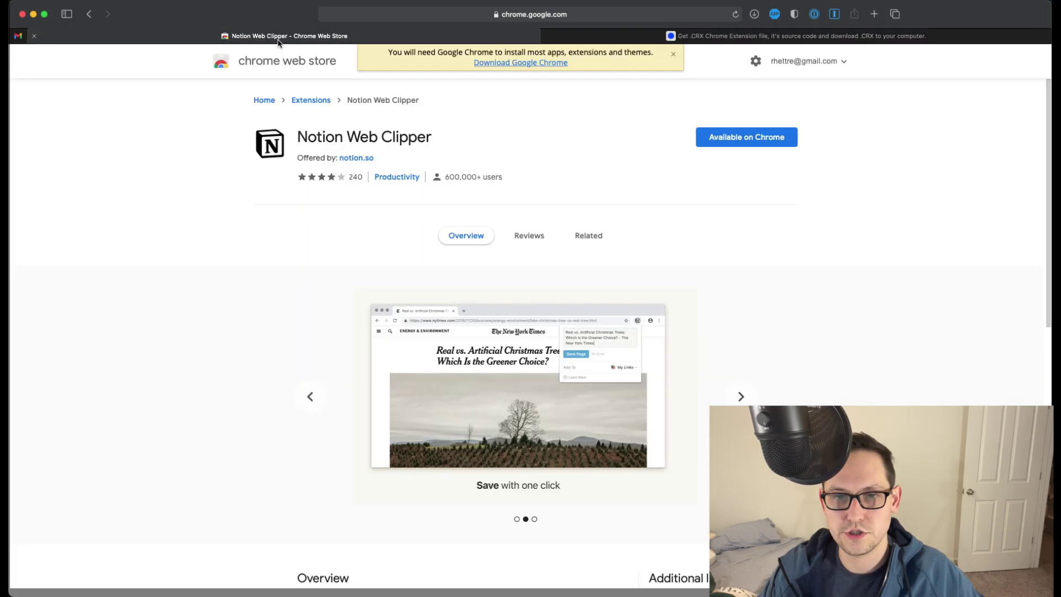
# Select the notion web clipper folder in Downloads and sort the files by name.
pyautogui.hotkey('ctrl', 'Tab')
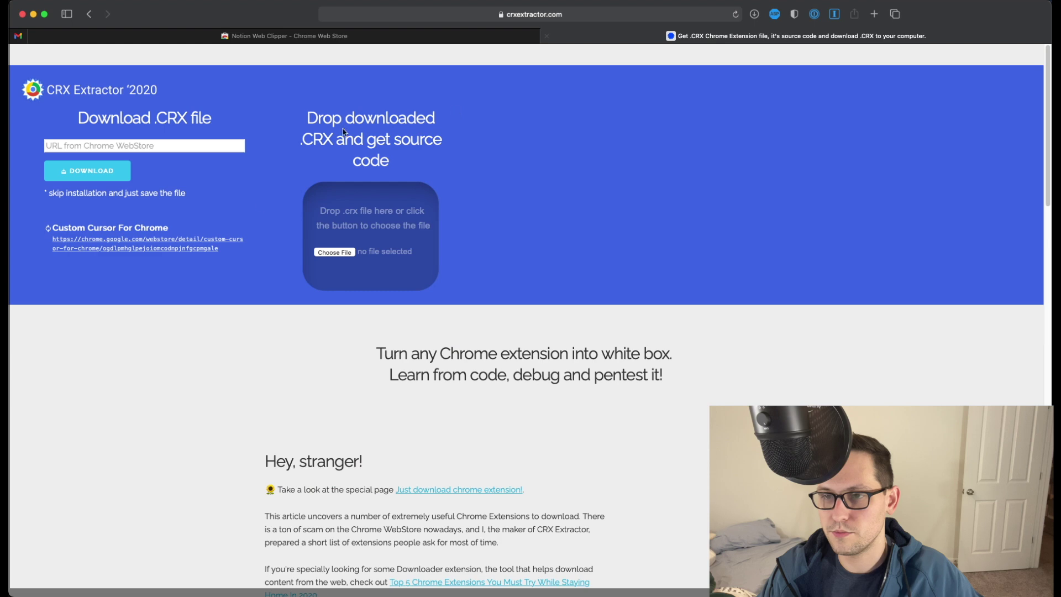
pyautogui.press('super+Tab')
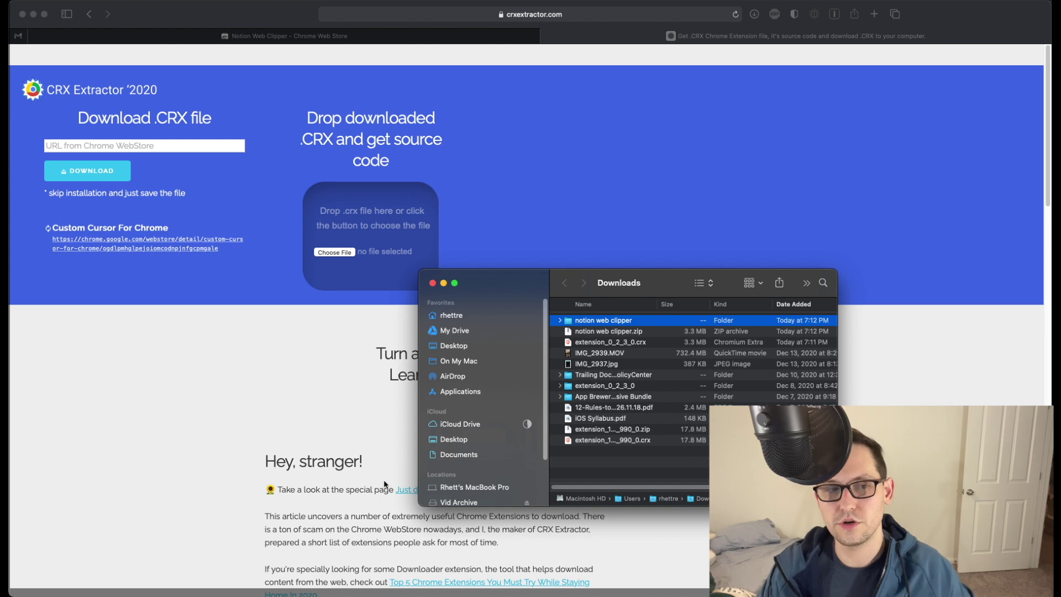
pyautogui.press('super+Tab')
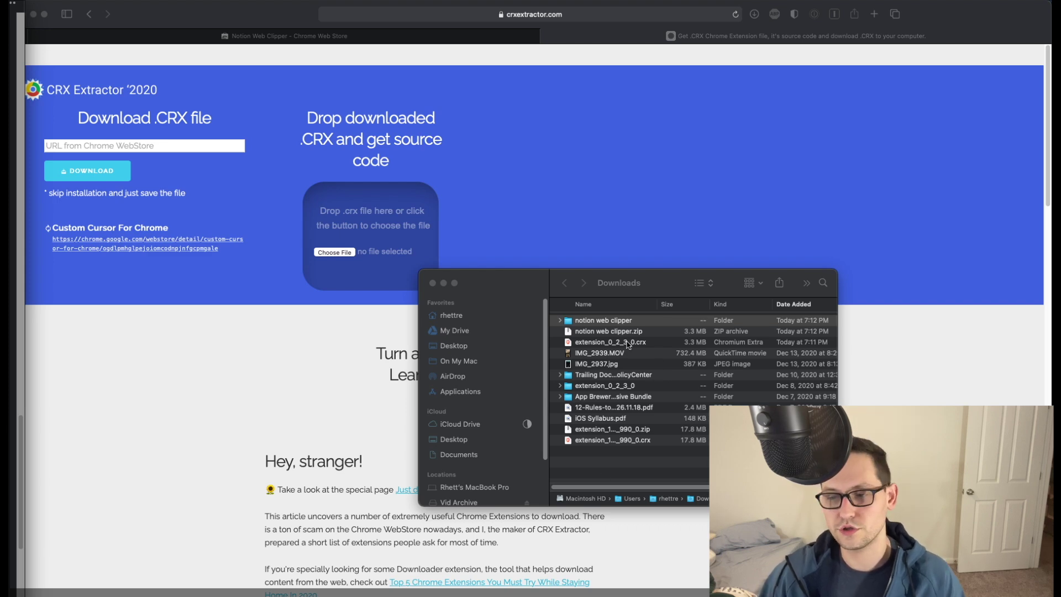
pyautogui.click(595, 323)
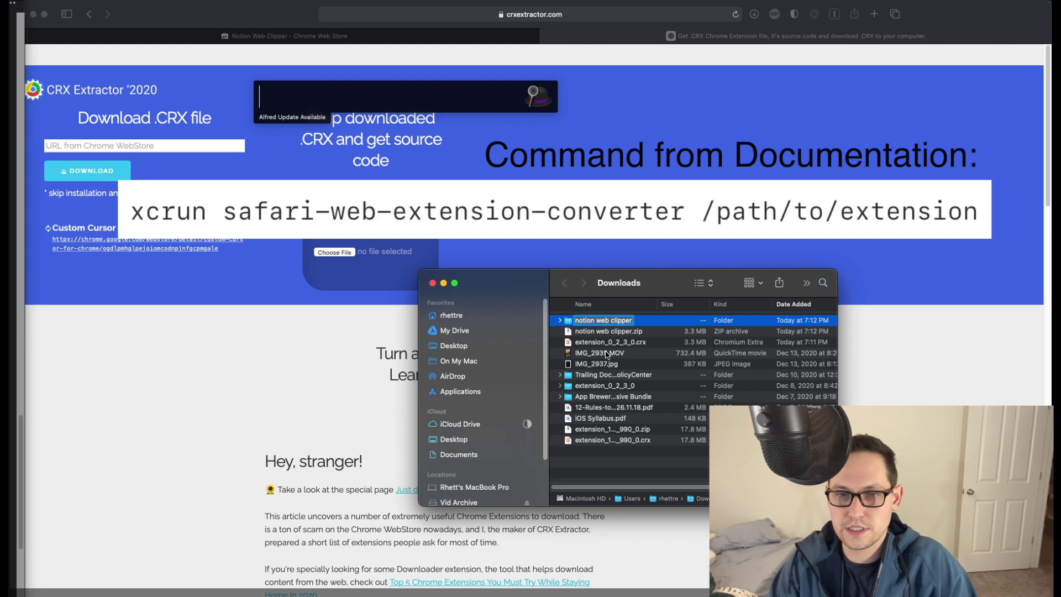
pyautogui.click(693, 397)
pyautogui.click(597, 304)
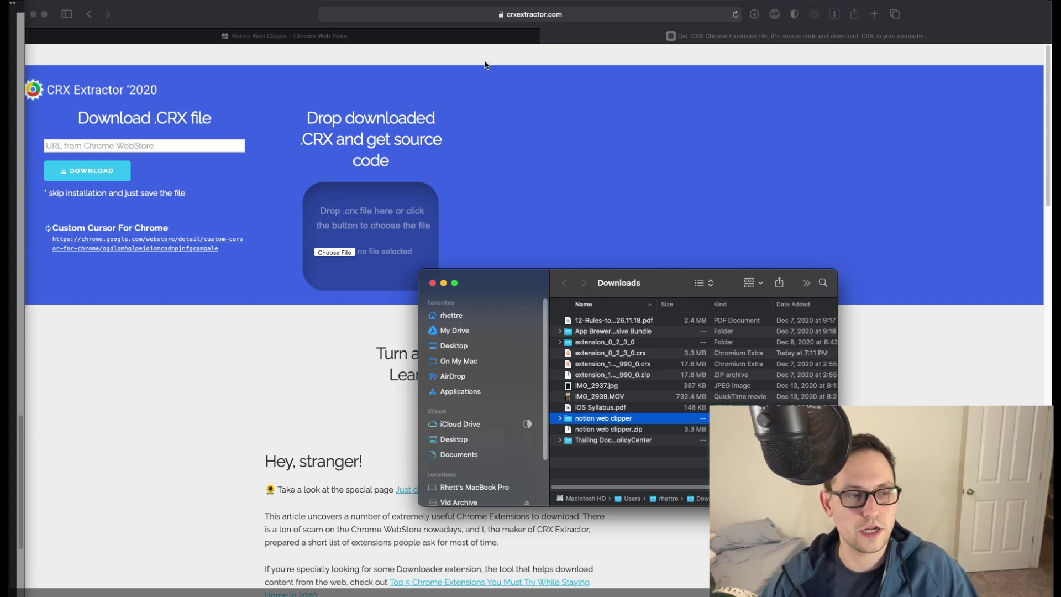
# In a full-screen iTerm window, run sudo xcode-select -s /Applications/Xcode.app.
pyautogui.hotkey('alt', 'space')
pyautogui.write('c')
pyautogui.press('BackSpace')
pyautogui.write('tw')
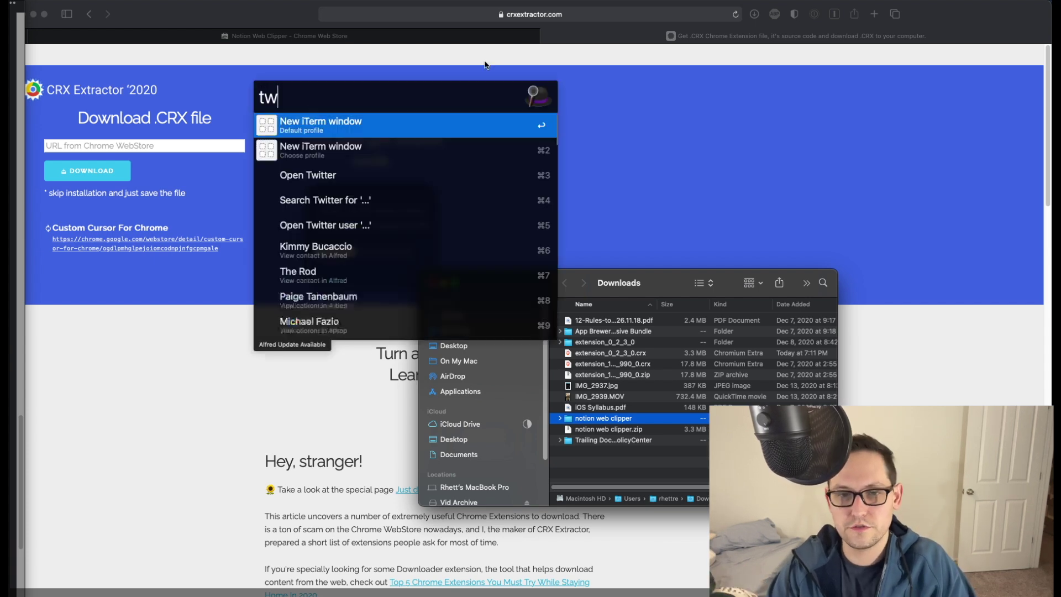
pyautogui.press('Escape')
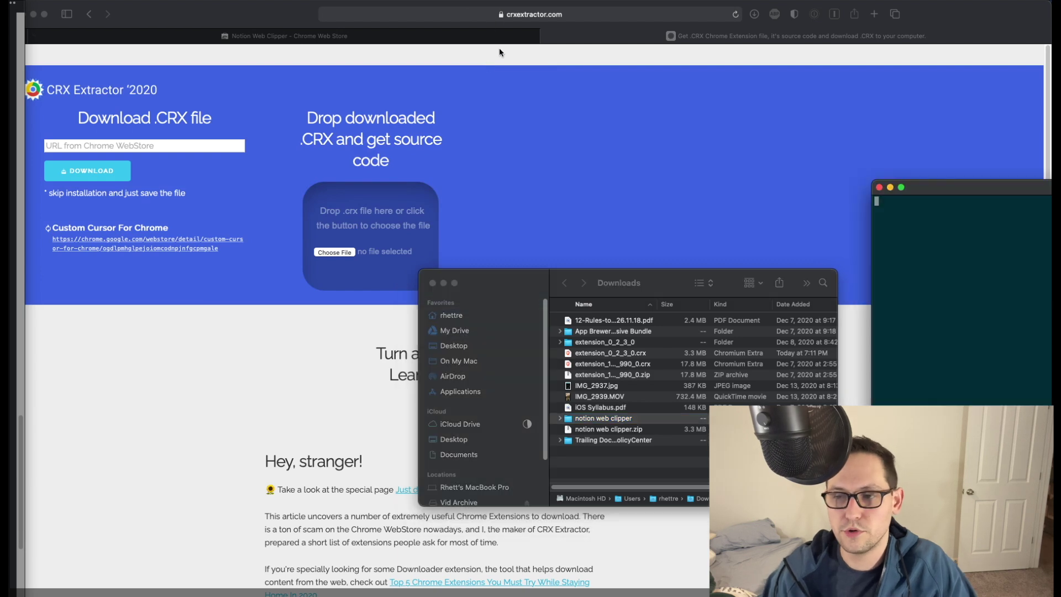
pyautogui.press('Escape')
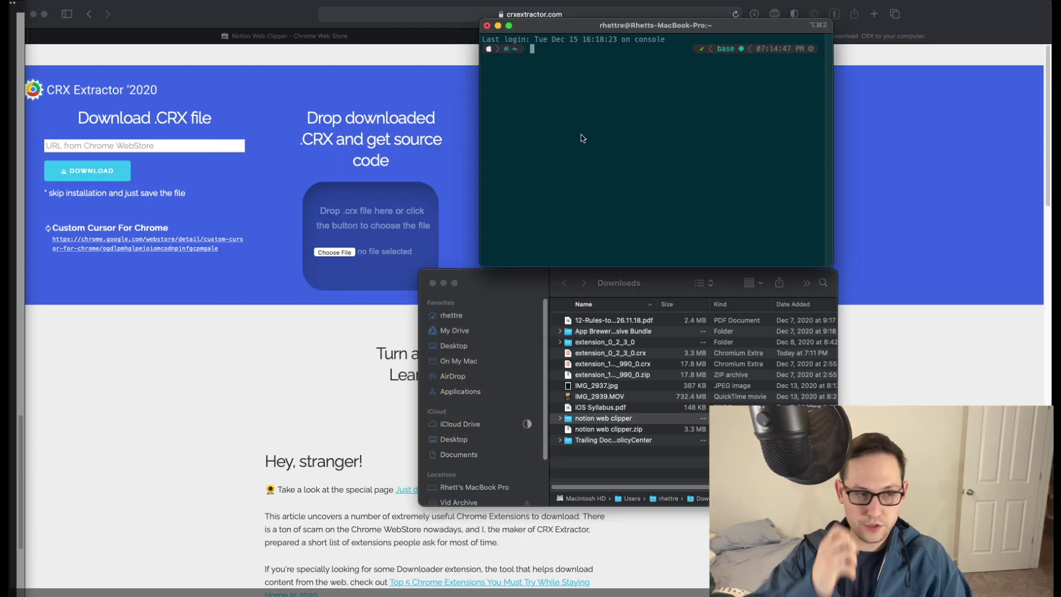
pyautogui.press('super+Return')
pyautogui.write('sudo ')
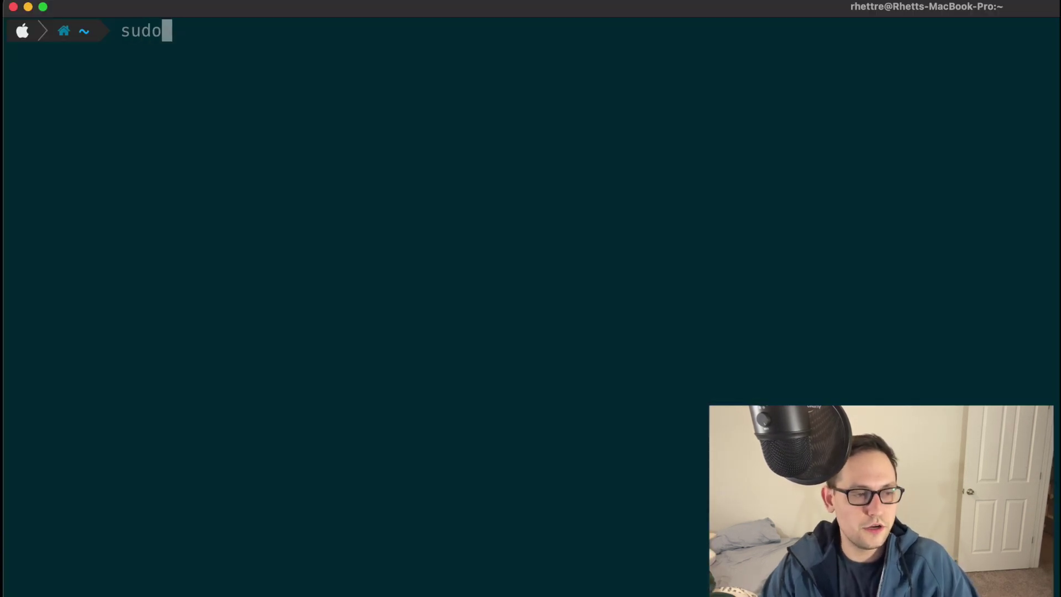
pyautogui.write('xcode-sele')
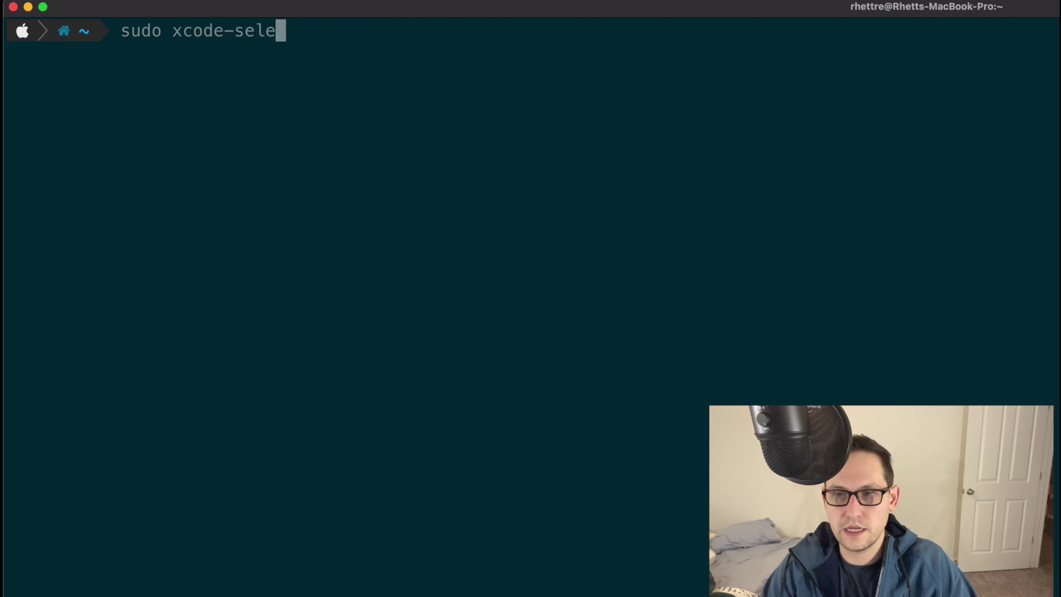
pyautogui.write('ct -s /Ap')
pyautogui.press('Tab')
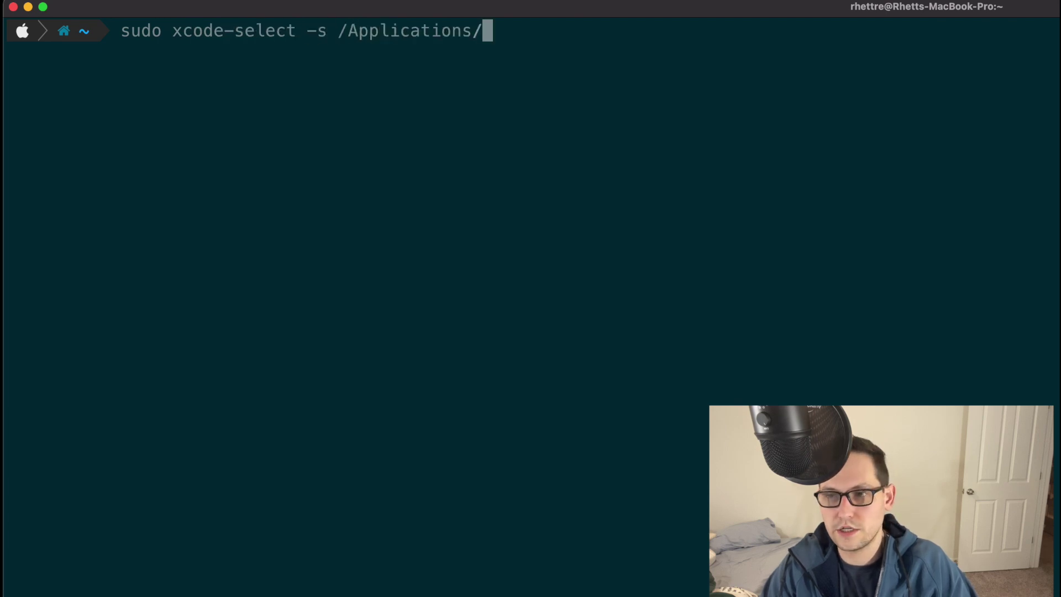
pyautogui.write('X')
pyautogui.press('Tab')
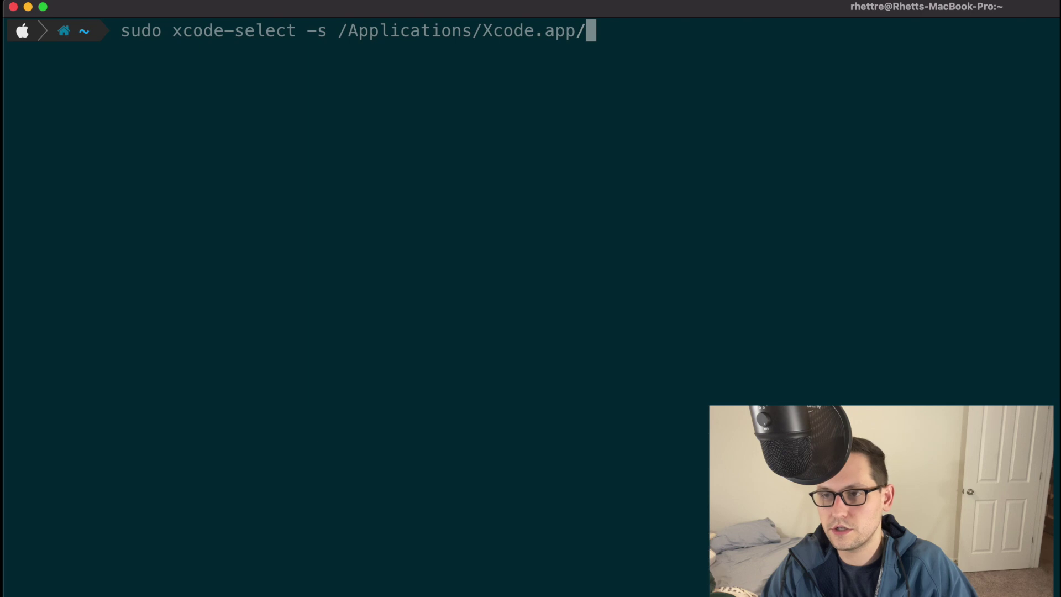
pyautogui.press('Return')
pyautogui.press('Return')
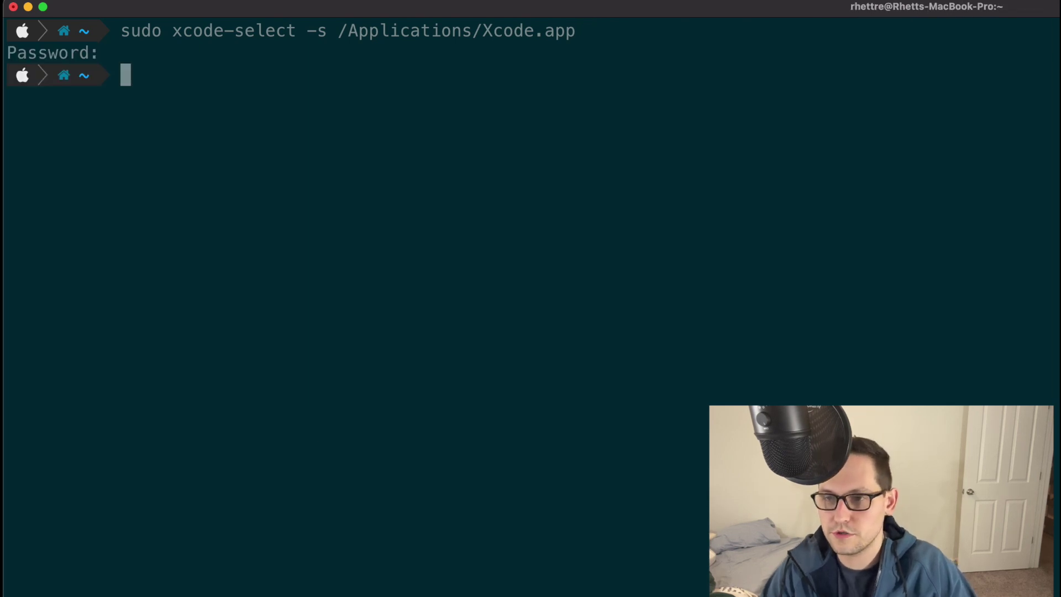
pyautogui.write('sud')
# Type xcrun with Xcode's full safari-web-extension-converter path and review the command.
pyautogui.press('BackSpace')
pyautogui.press('BackSpace')
pyautogui.press('BackSpace')
pyautogui.write('xc')
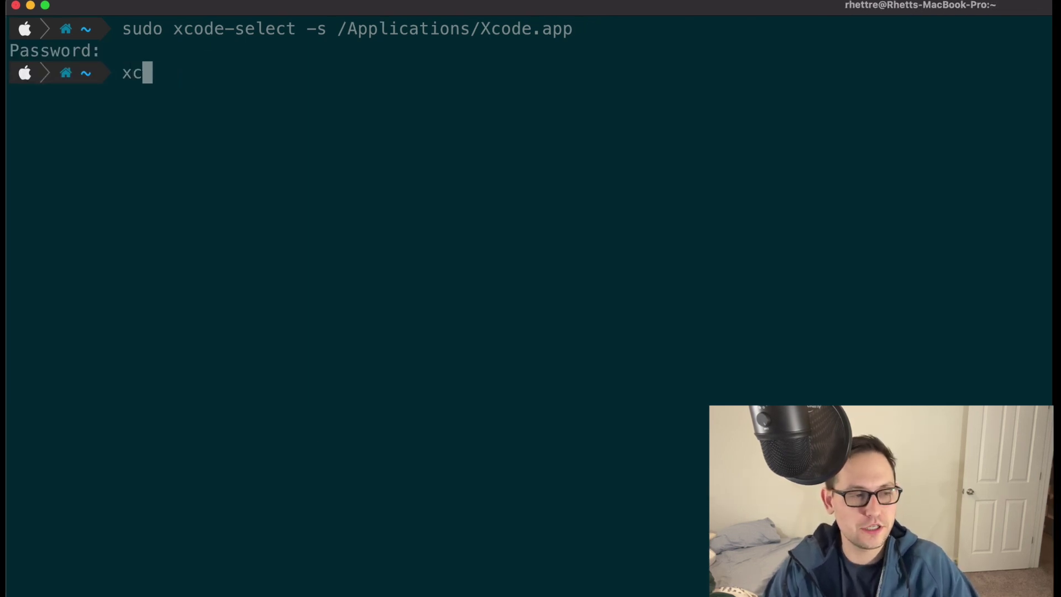
pyautogui.write('run /')
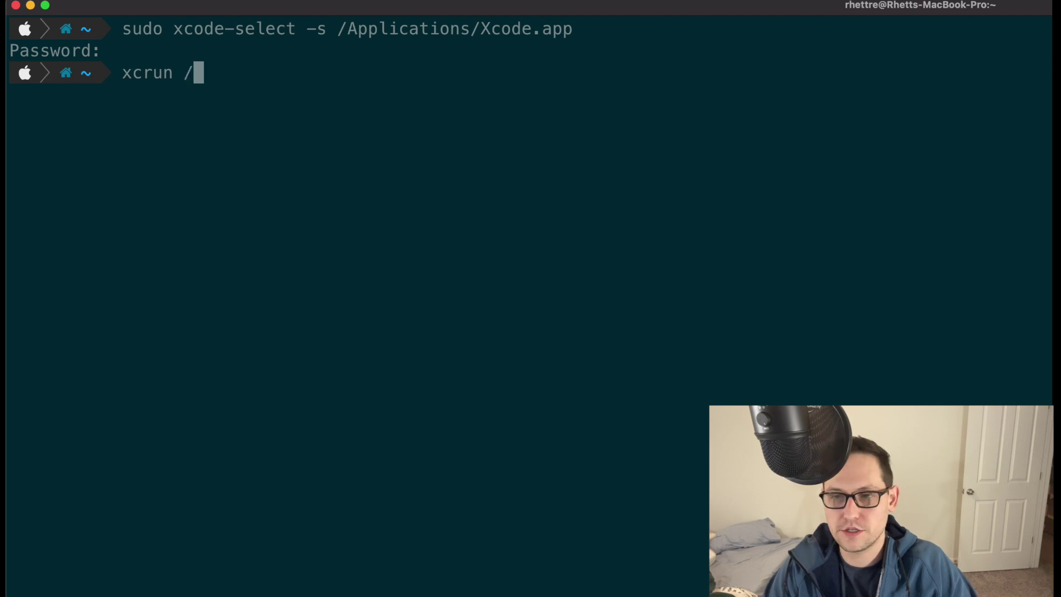
pyautogui.write('Applications/Xcod')
pyautogui.press('Tab')
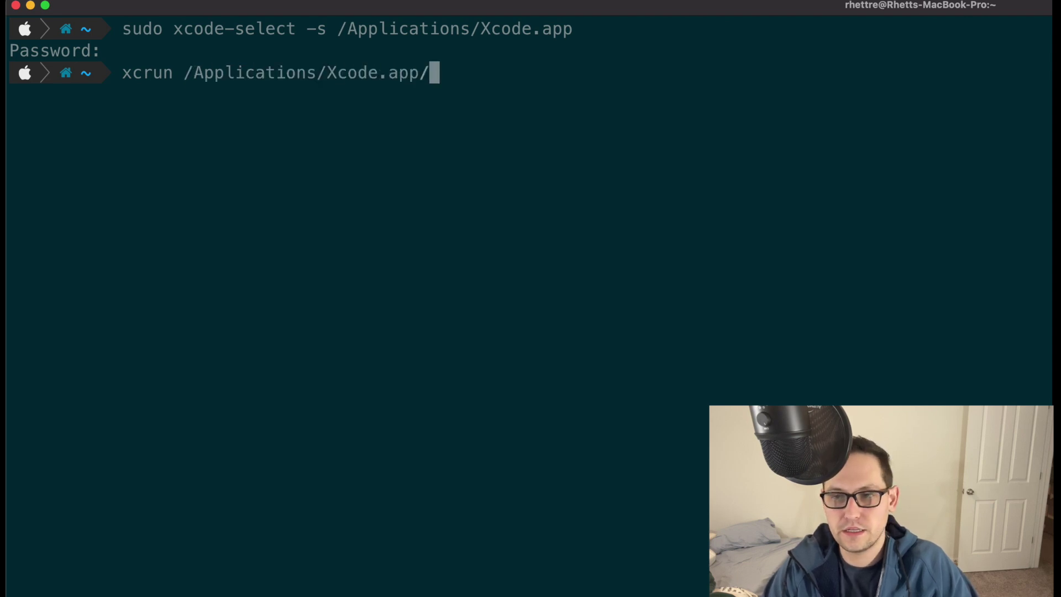
pyautogui.write('Cont')
pyautogui.press('Tab')
pyautogui.write('d')
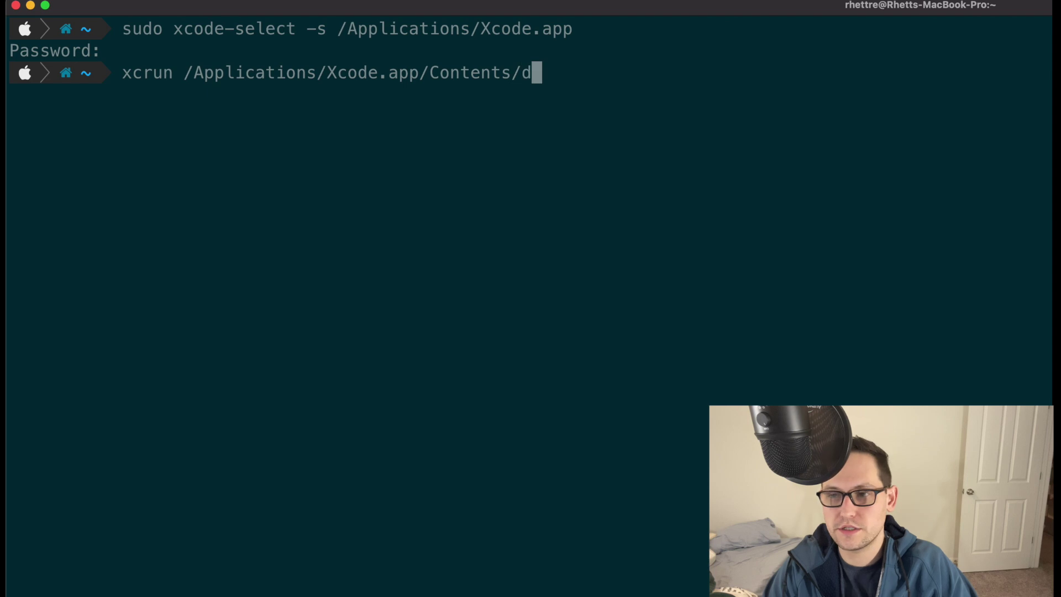
pyautogui.press('Tab')
pyautogui.write('u')
pyautogui.press('Tab')
pyautogui.write('b')
pyautogui.press('Tab')
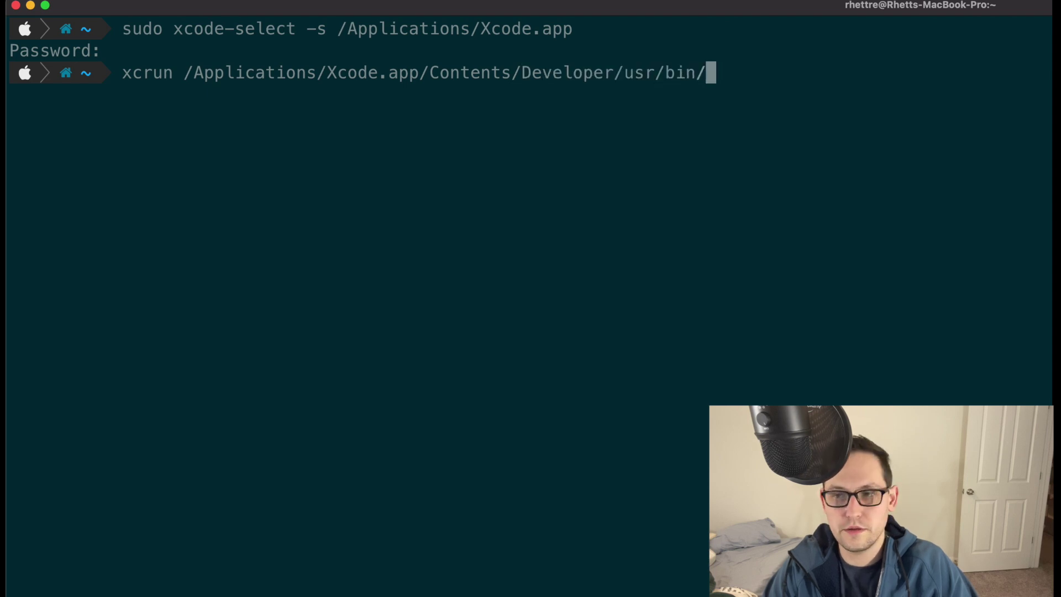
pyautogui.write('saf')
pyautogui.press('Tab')
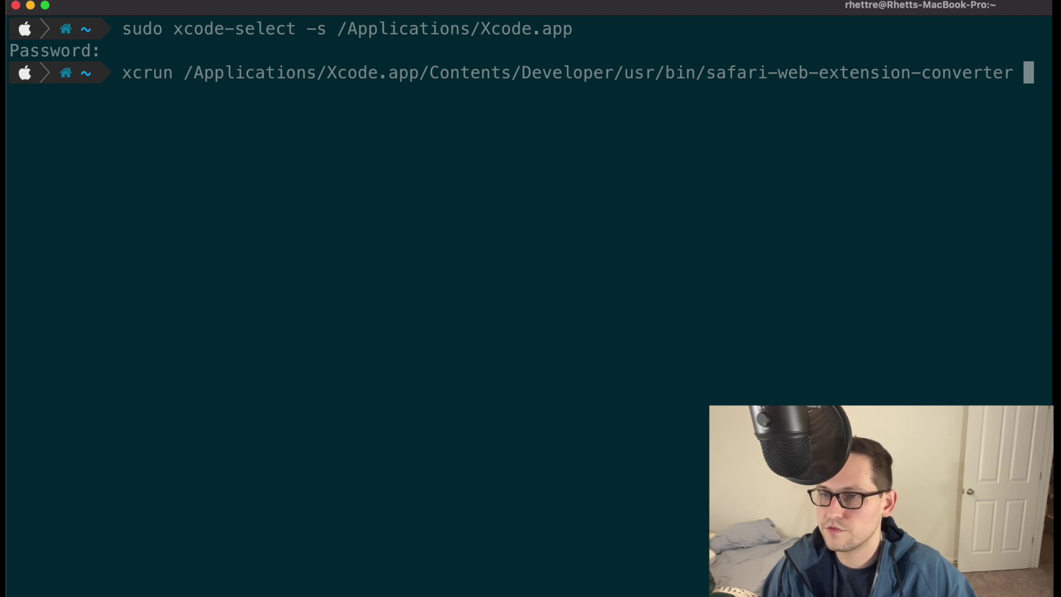
pyautogui.press('Left')
pyautogui.press('Left')
pyautogui.press('Left')
pyautogui.press('Left')
pyautogui.press('Left')
pyautogui.press('Right')
pyautogui.press('Right')
pyautogui.press('Right')
pyautogui.press('Left')
pyautogui.press('Left')
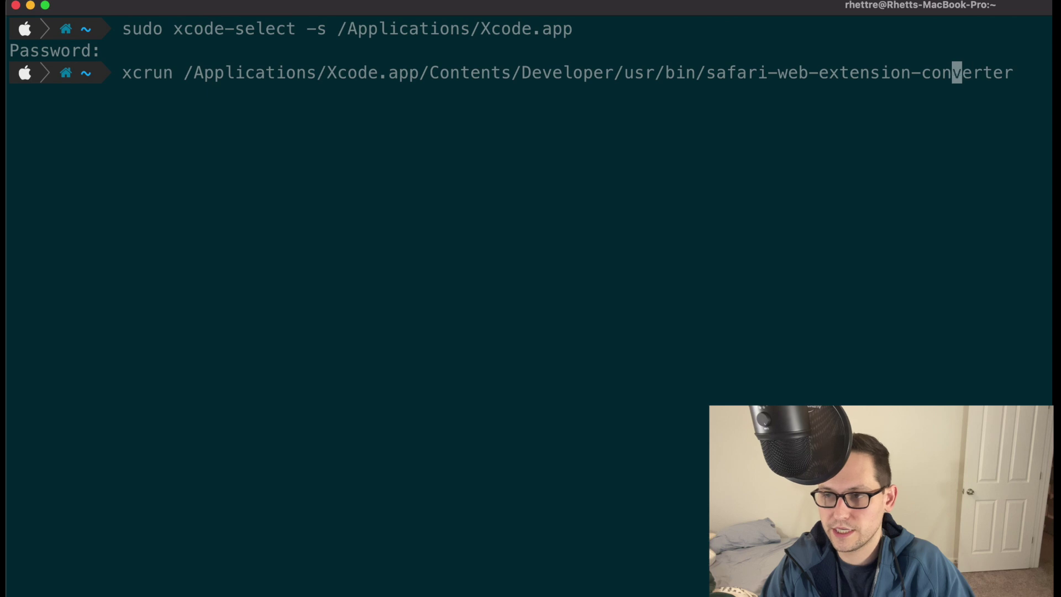
pyautogui.press('Left')
pyautogui.press('Left')
pyautogui.press('Left')
pyautogui.press('Left')
pyautogui.press('Left')
pyautogui.press('Right')
pyautogui.press('Right')
pyautogui.press('Right')
pyautogui.press('Right')
pyautogui.press('Right')
pyautogui.press('Right')
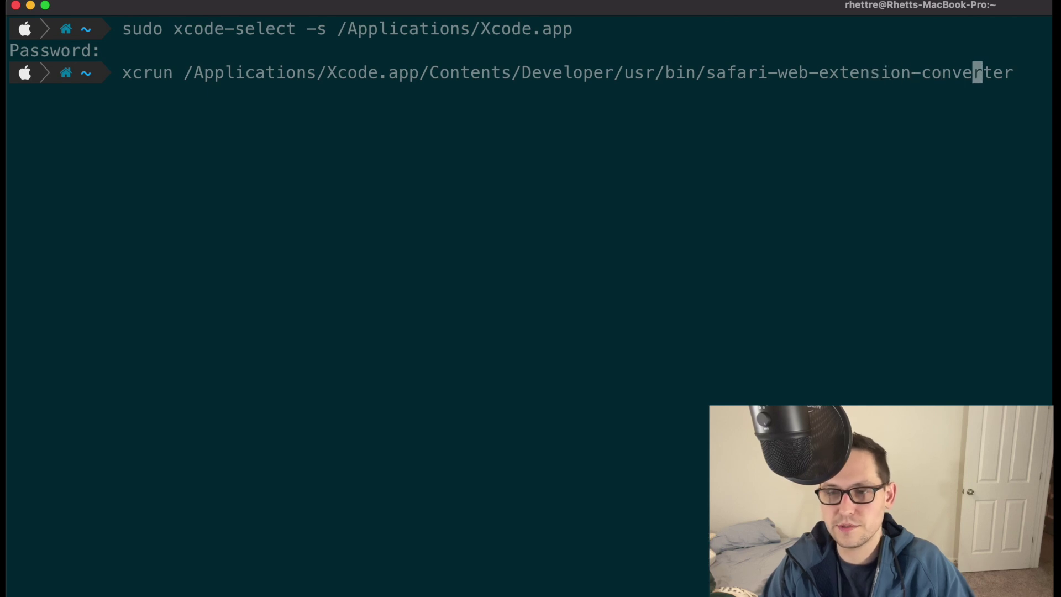
pyautogui.press('Right')
pyautogui.press('Right')
pyautogui.press('Right')
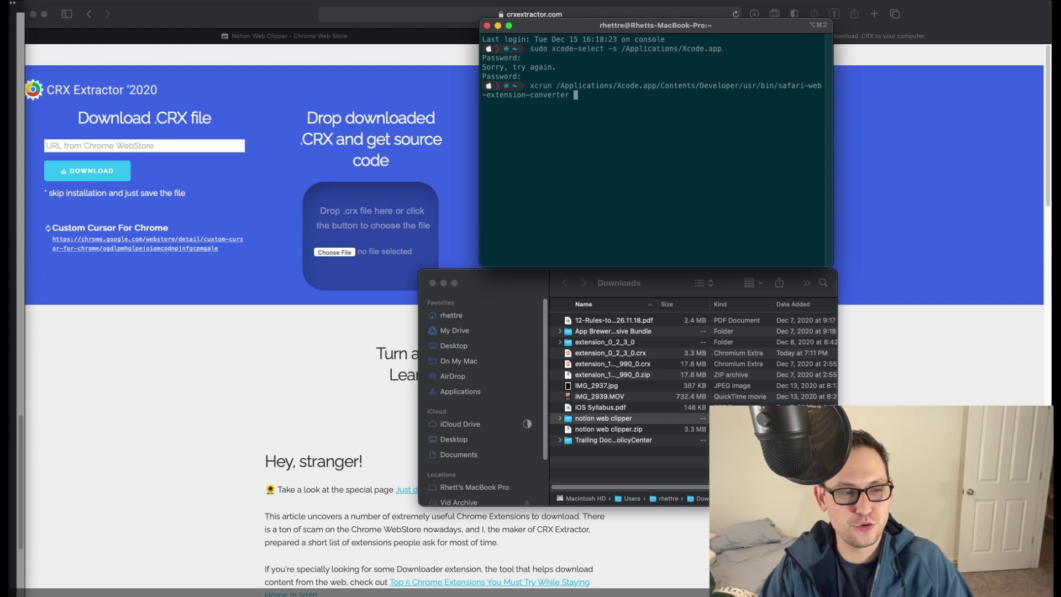
# Add the notion web clipper folder's path to the converter command and run it.
pyautogui.rightClick(581, 419)
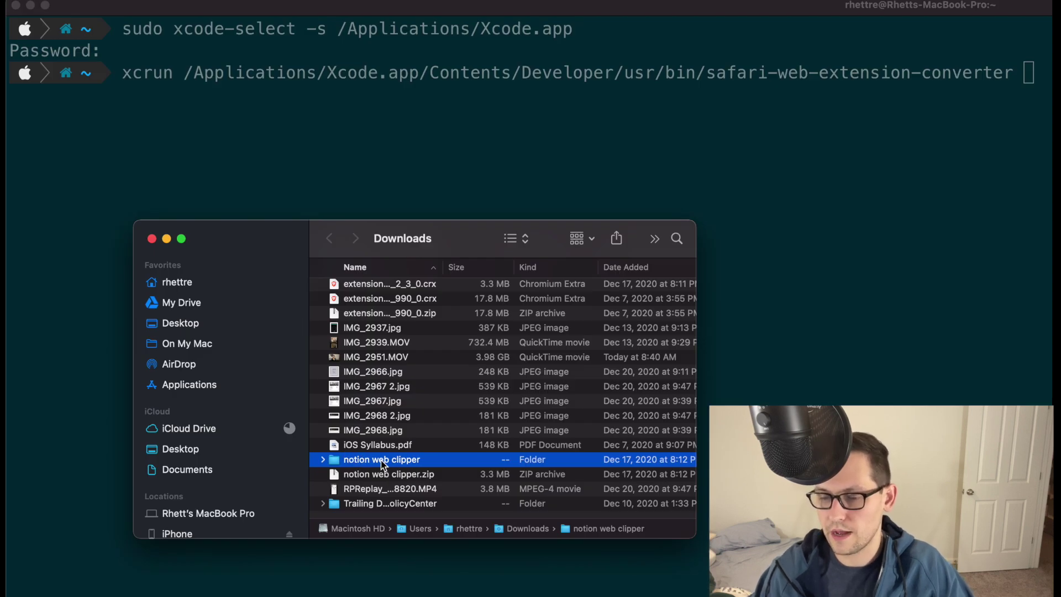
pyautogui.rightClick(384, 462)
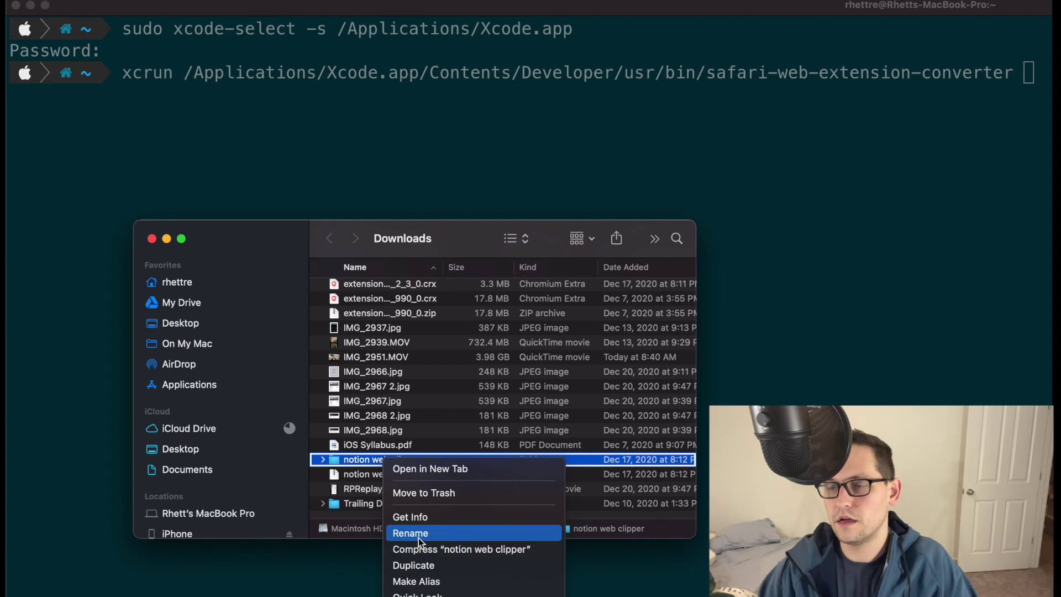
pyautogui.press('Escape')
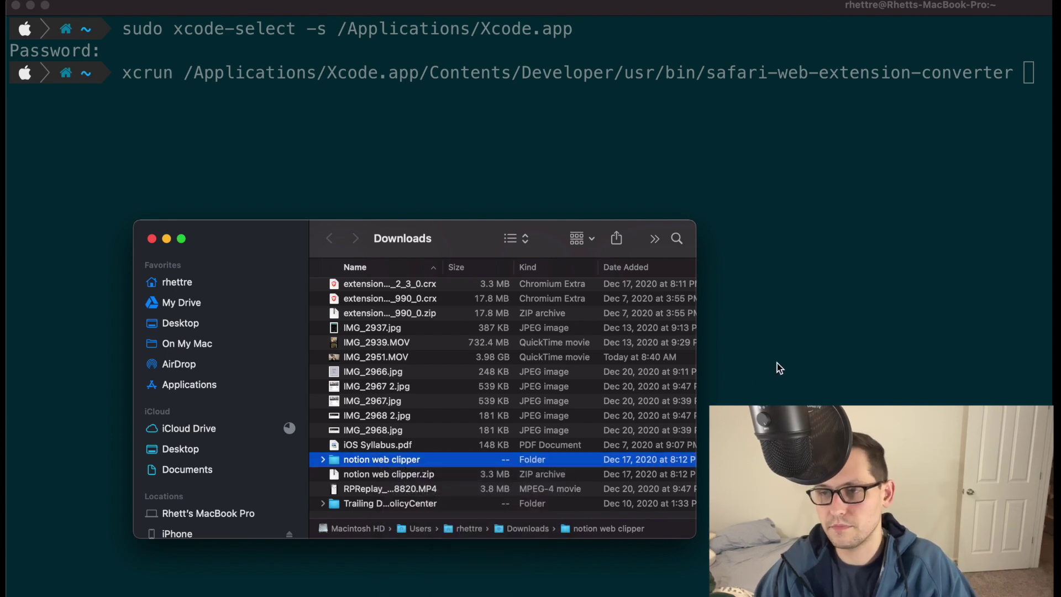
pyautogui.click(806, 335)
pyautogui.write('/Us')
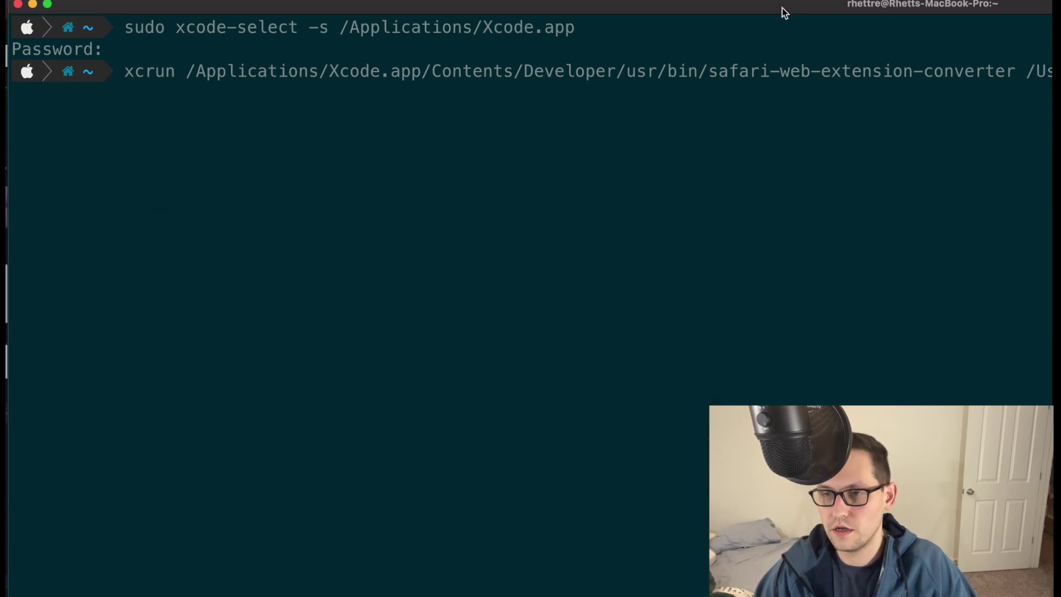
pyautogui.press('Return')
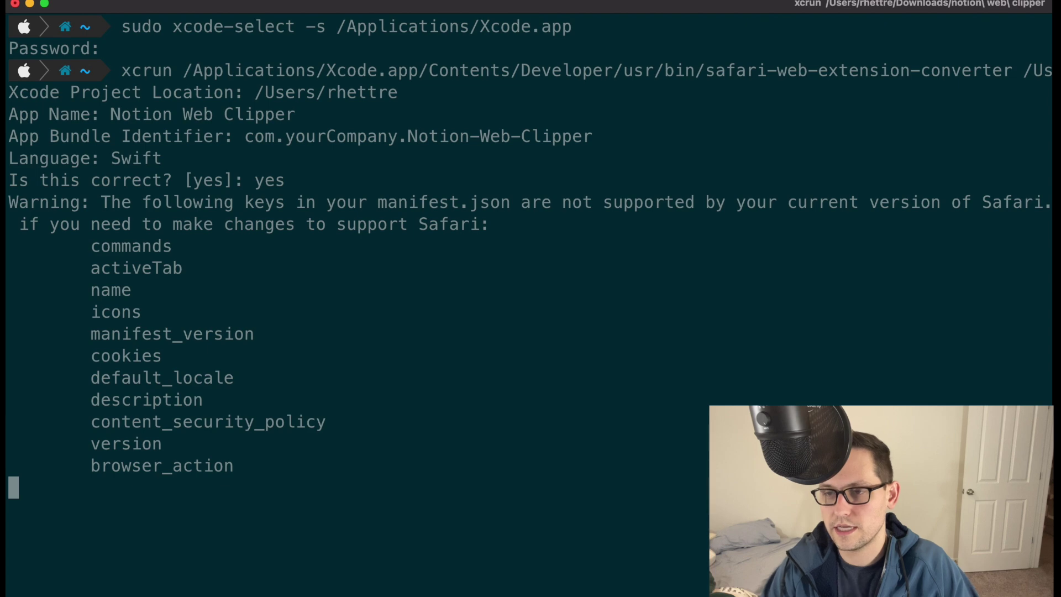
pyautogui.write('Y')
# Confirm the project overwrite and install Xcode's additional components with the admin password.
pyautogui.press('Return')
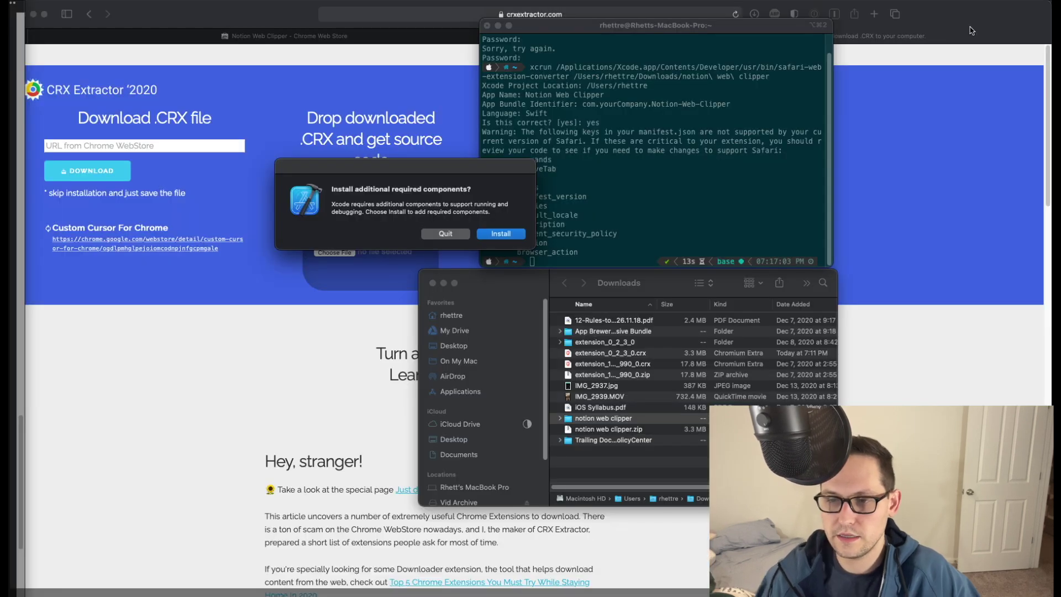
pyautogui.click(511, 237)
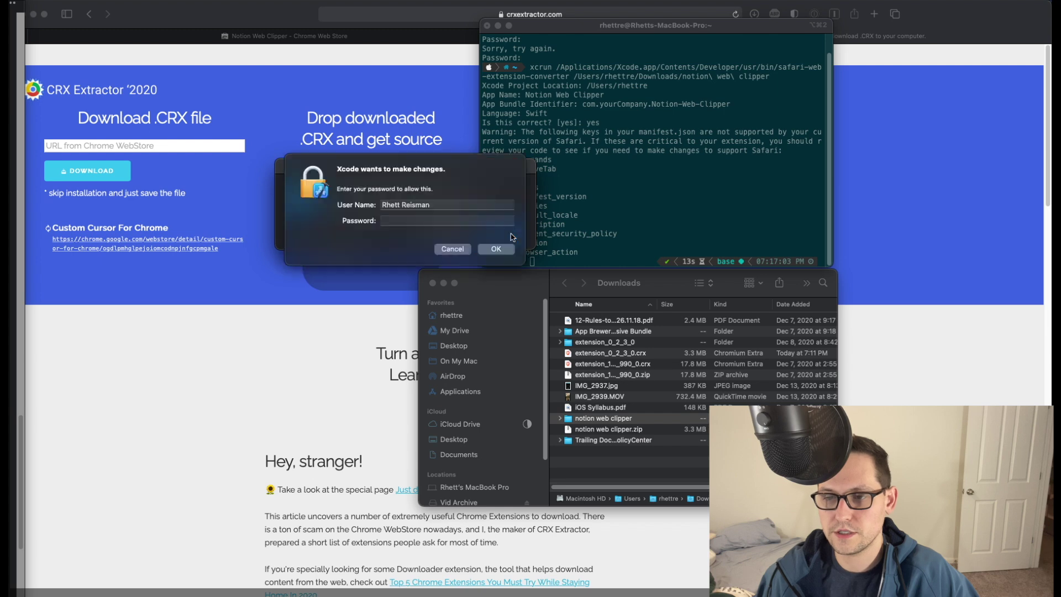
pyautogui.write('********')
pyautogui.press('Return')
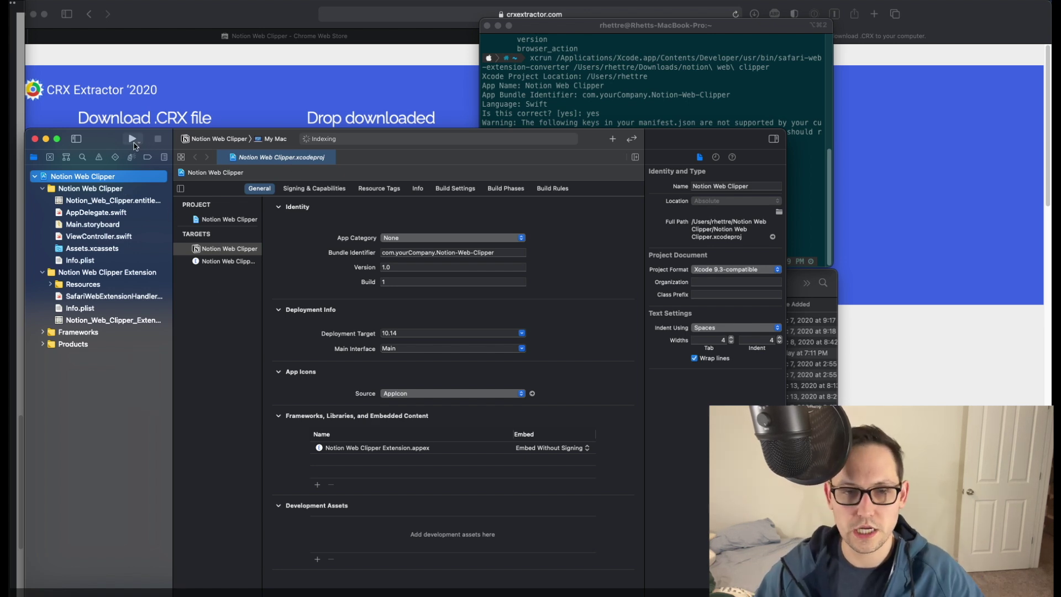
# Run the Notion Web Clipper app, then quit it to open Safari Extensions preferences.
pyautogui.click(133, 140)
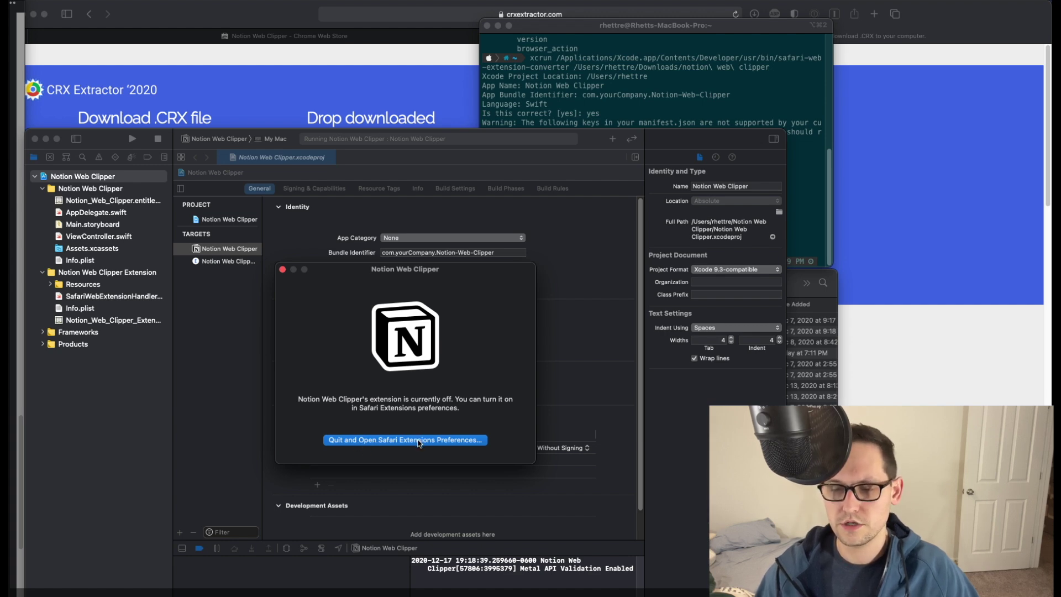
pyautogui.click(419, 442)
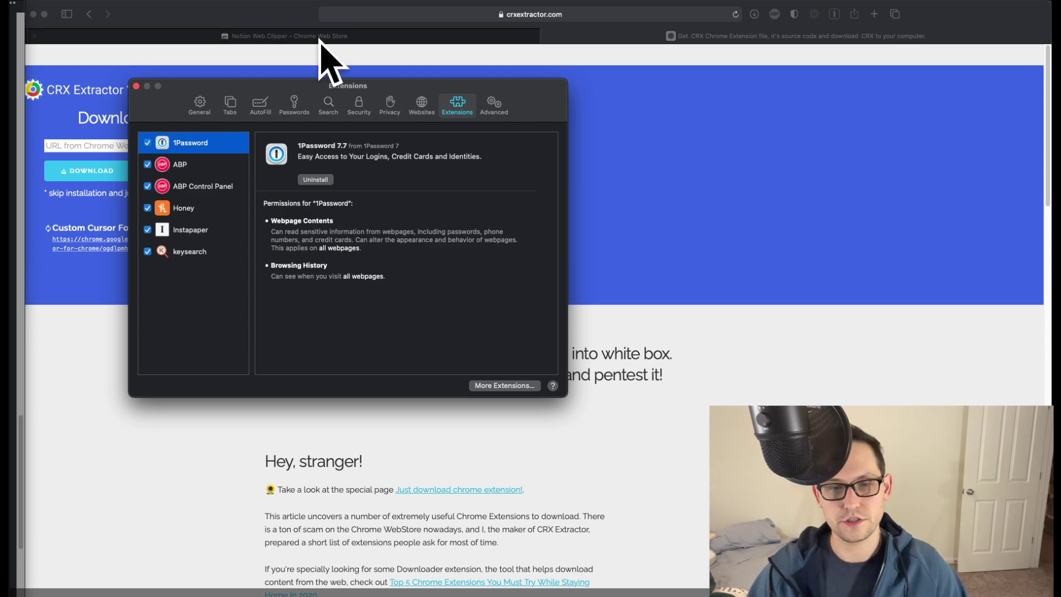
# Allow unsigned extensions to run in Safari from the Advanced settings.
pyautogui.click(493, 105)
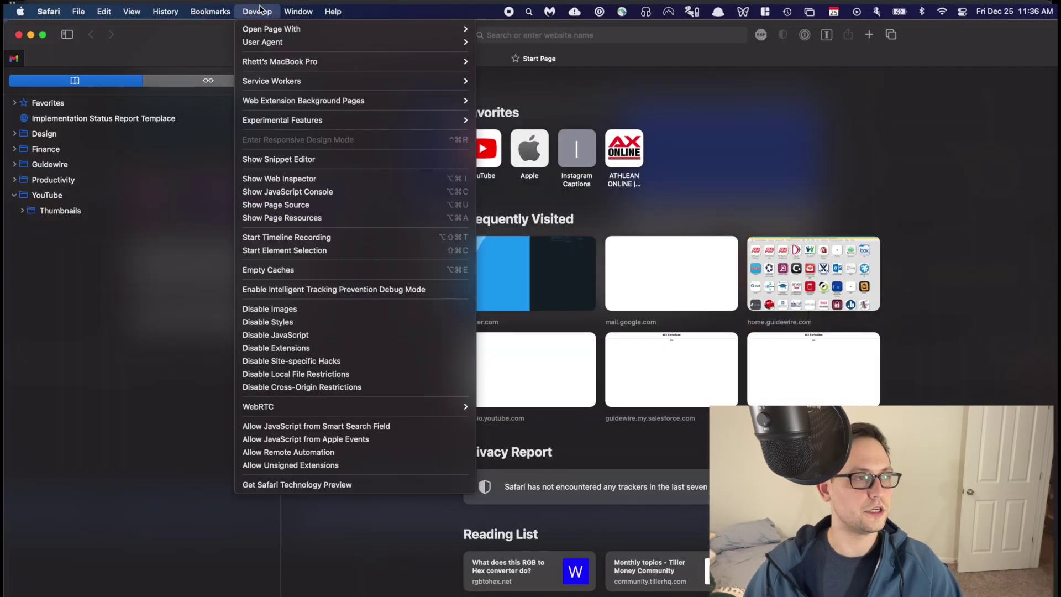
pyautogui.click(320, 466)
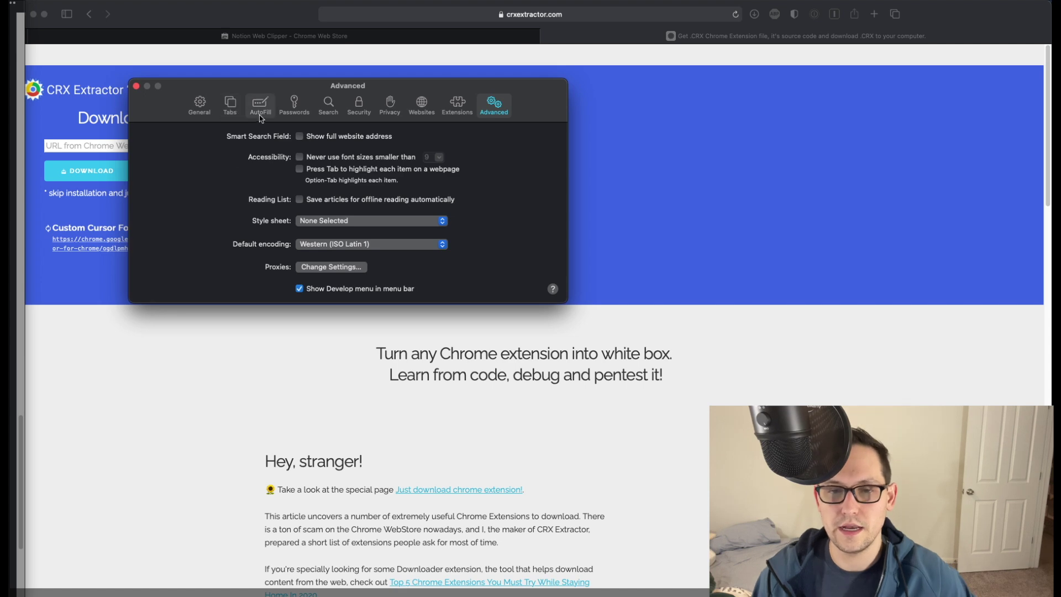
pyautogui.click(459, 110)
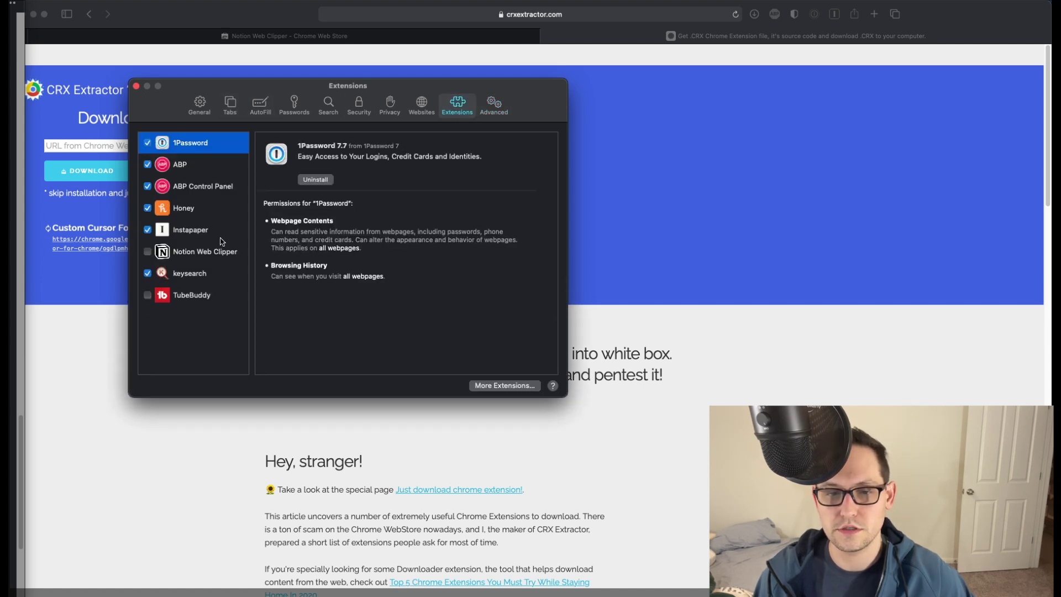
# Enable the newly listed Notion Web Clipper and TubeBuddy extensions, then close preferences.
pyautogui.click(191, 296)
pyautogui.click(200, 251)
pyautogui.click(193, 293)
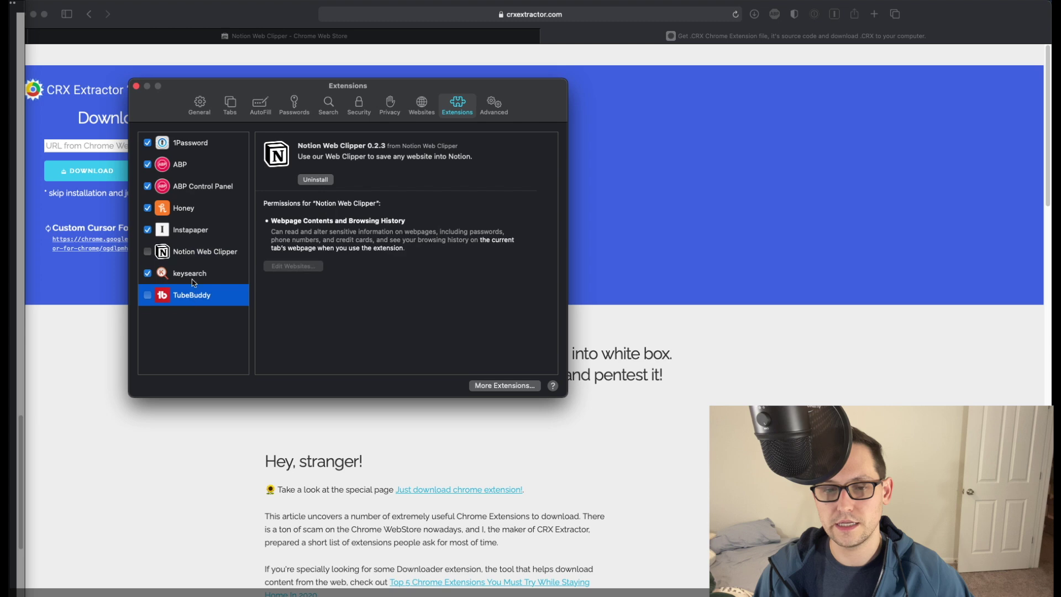
pyautogui.click(196, 256)
pyautogui.click(192, 296)
pyautogui.click(193, 274)
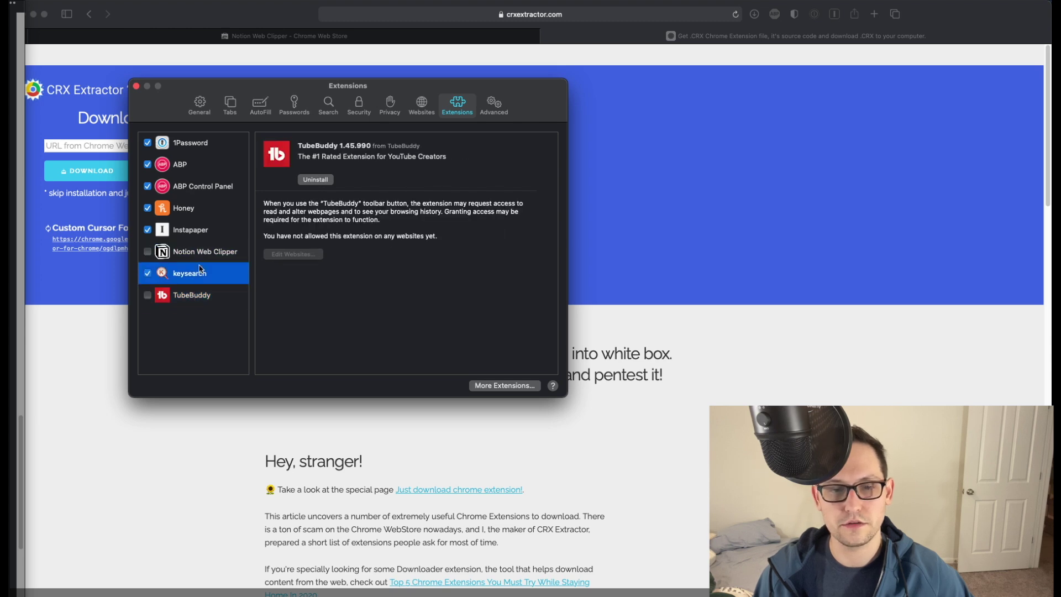
pyautogui.click(199, 253)
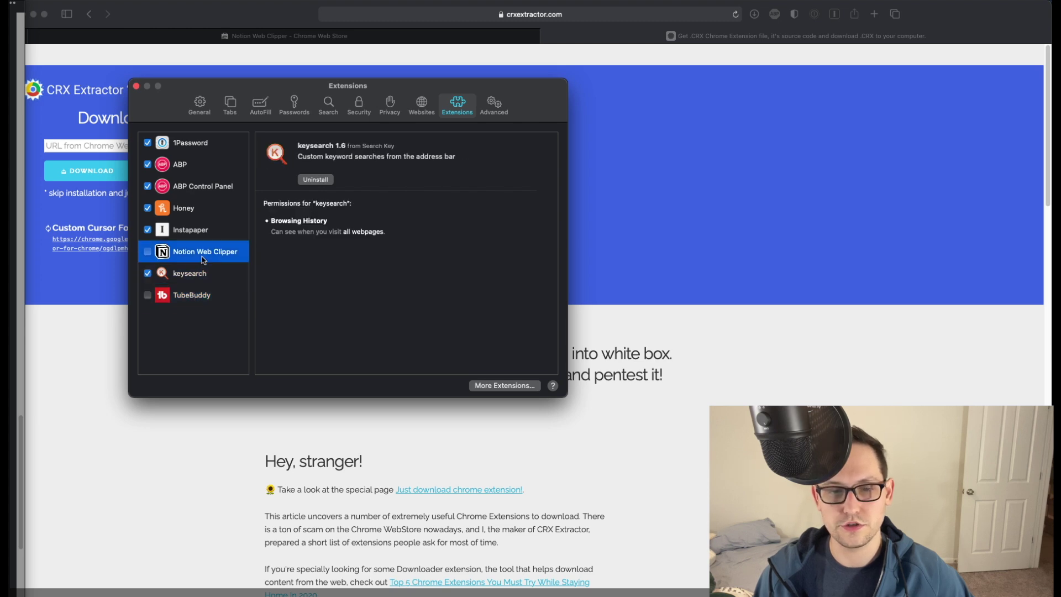
pyautogui.click(195, 296)
pyautogui.click(148, 294)
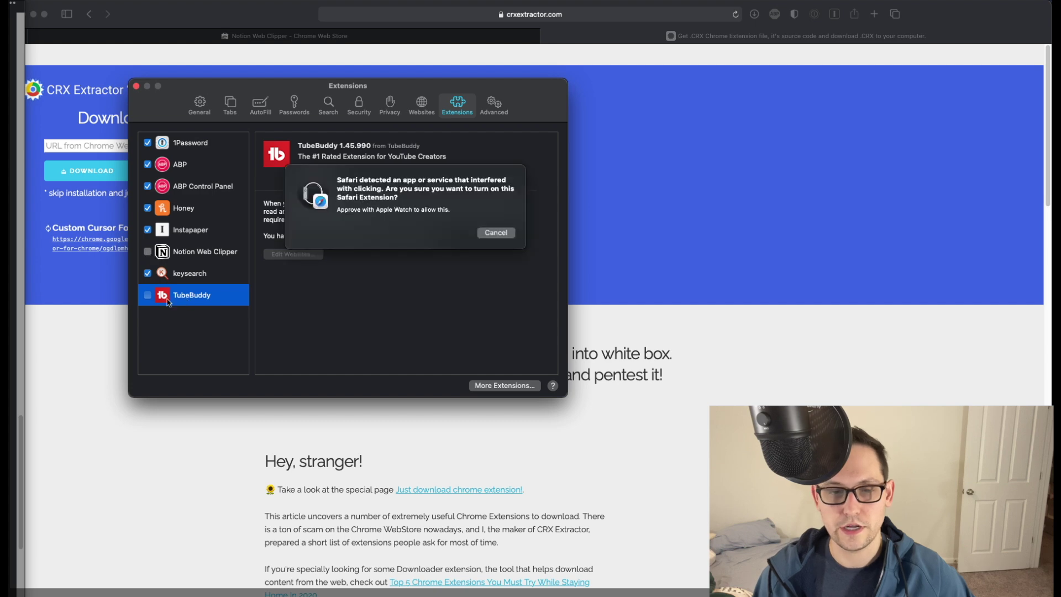
pyautogui.click(496, 230)
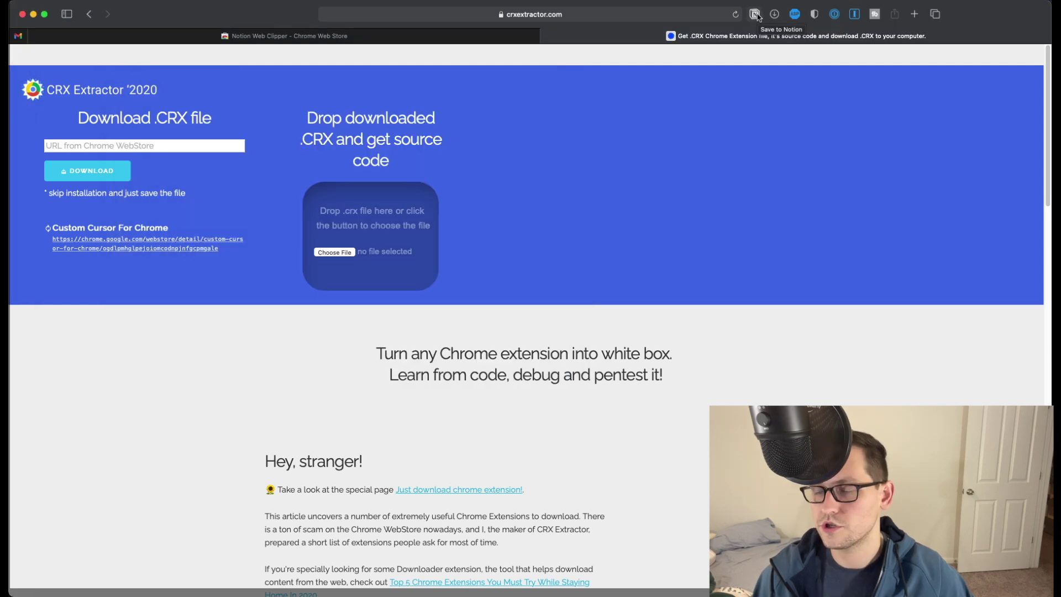
# Grant Notion Web Clipper access to the CRX Extractor site and browse its destination pages.
pyautogui.click(755, 14)
pyautogui.click(756, 175)
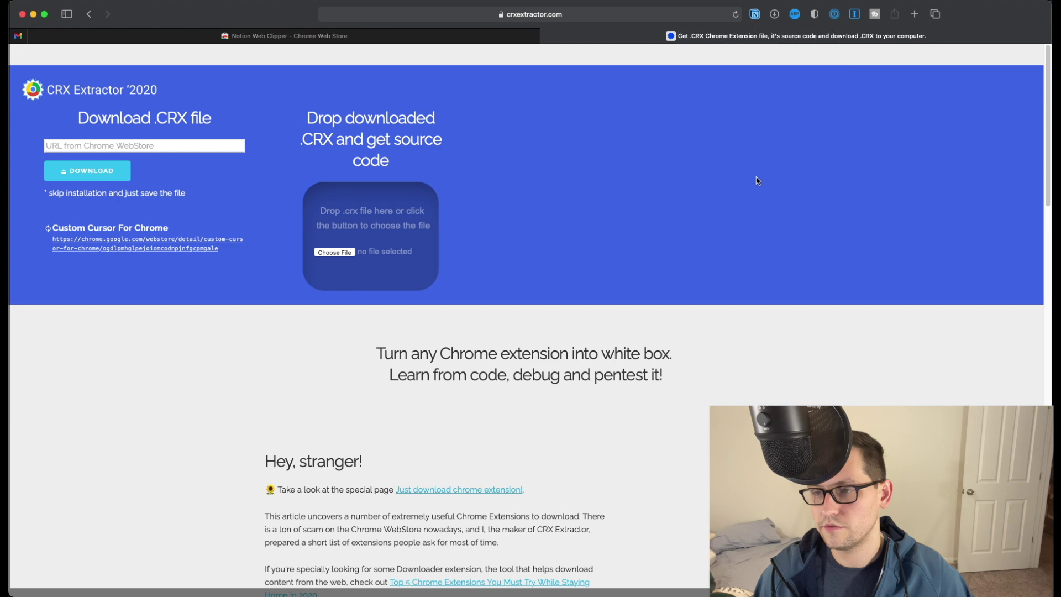
pyautogui.click(755, 13)
pyautogui.click(787, 113)
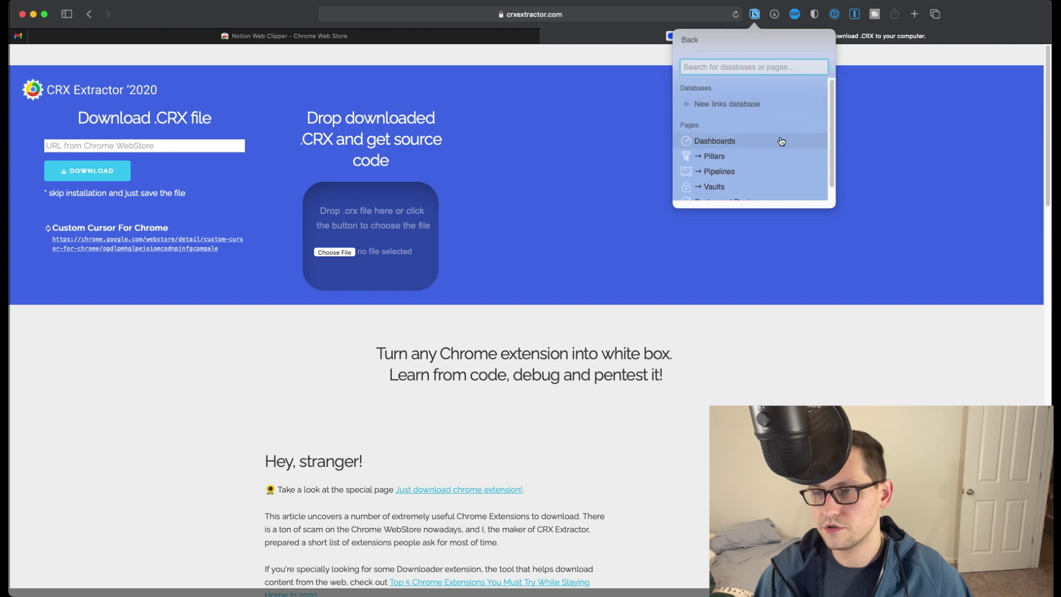
pyautogui.scroll(-1, 772, 153)
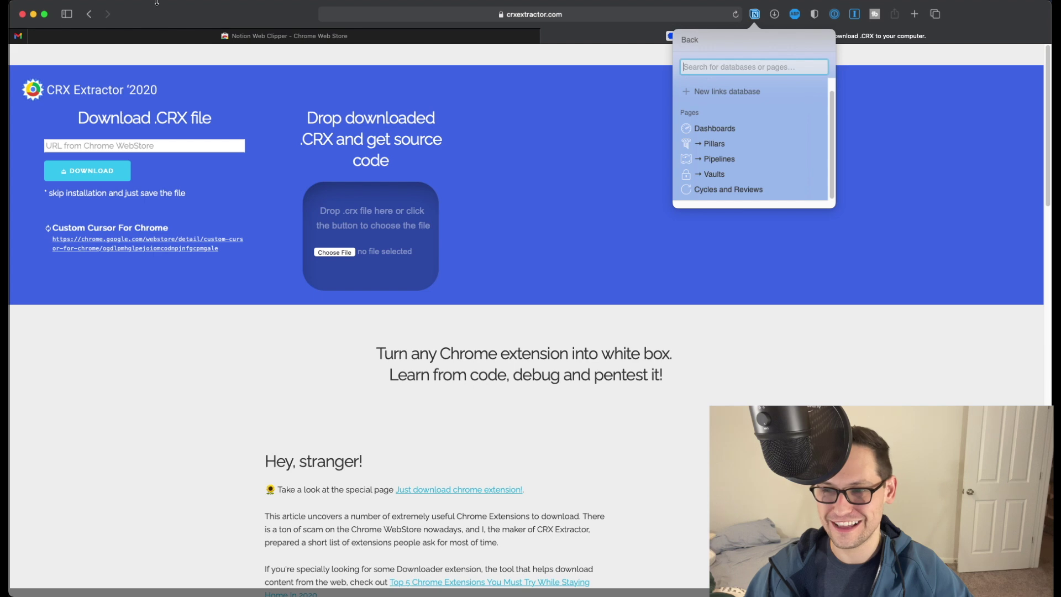
pyautogui.click(611, 66)
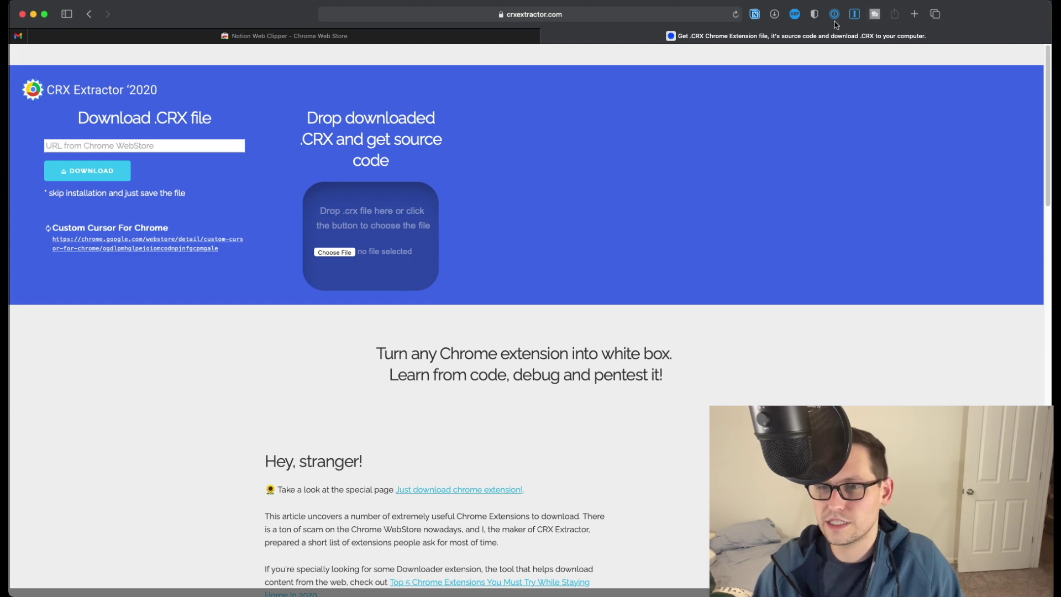
# Reopen the Notion clipper to view its Save page to Dashboards option, then launch TubeBuddy.
pyautogui.click(756, 14)
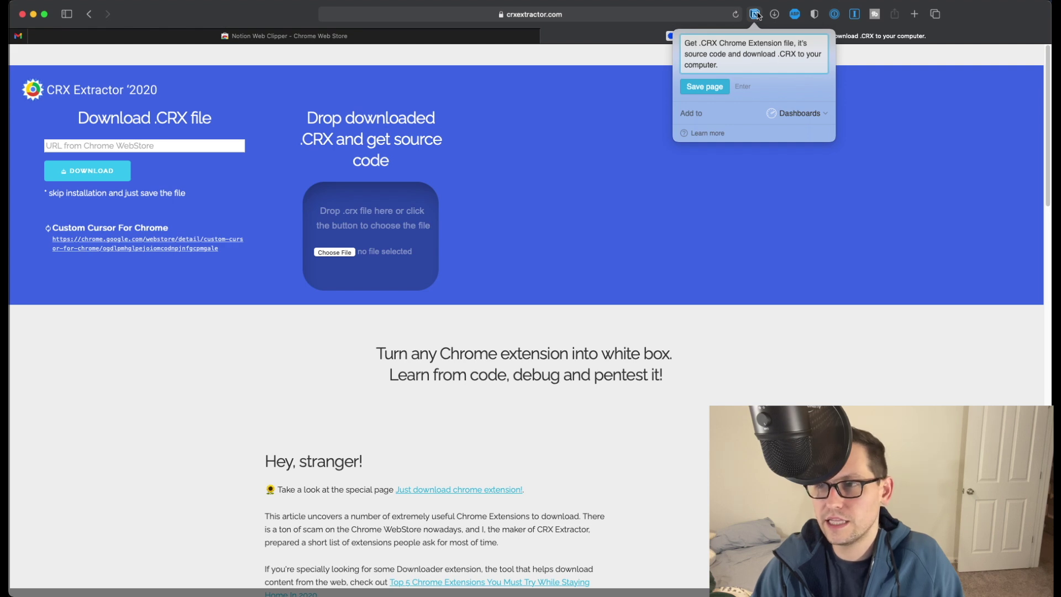
pyautogui.click(875, 14)
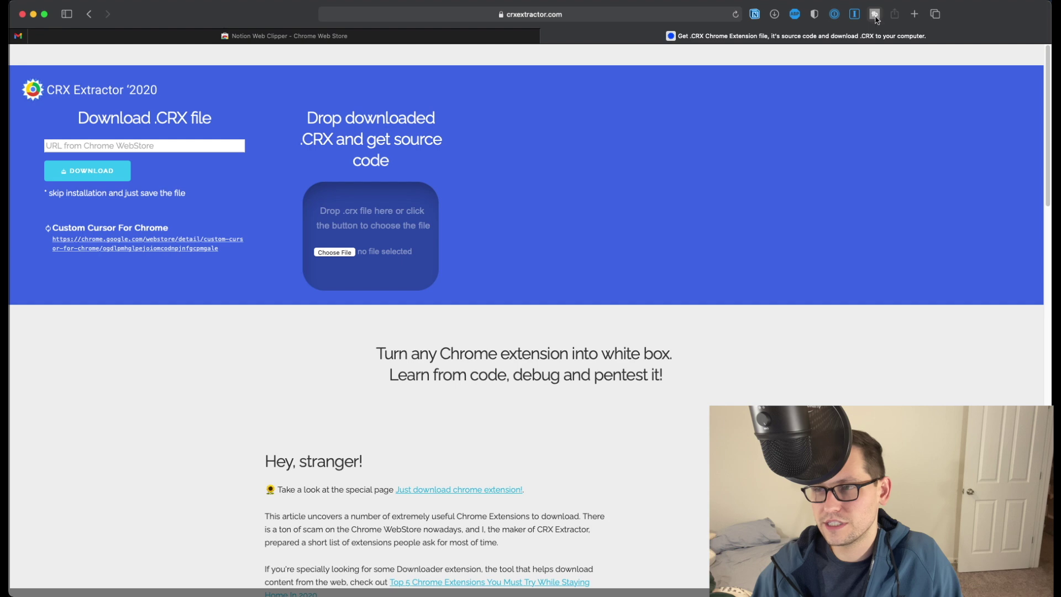
pyautogui.click(875, 14)
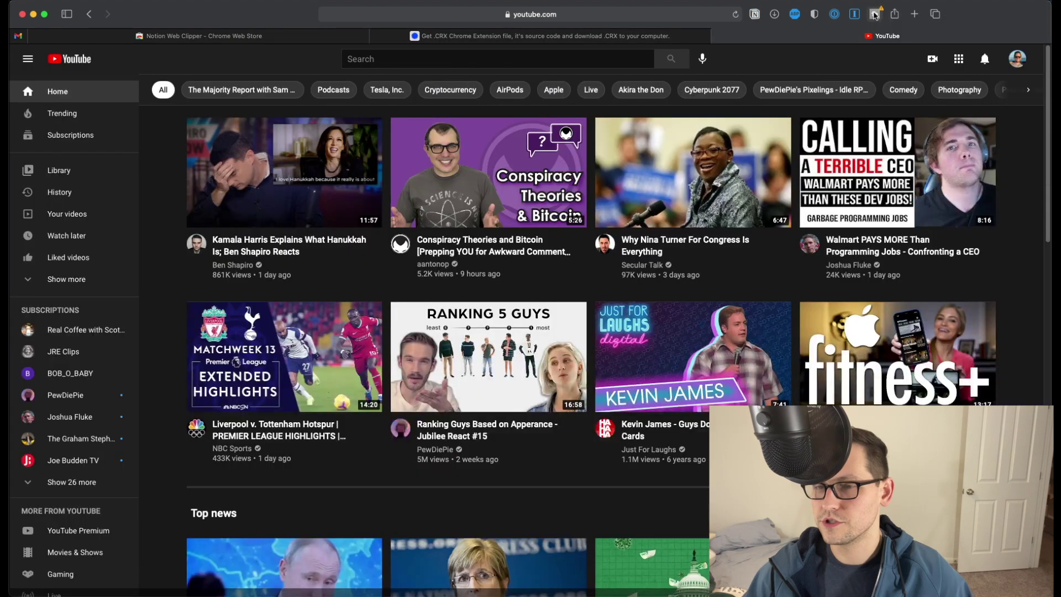
# Allow TubeBuddy on youtube.com, accept its privacy policy and terms, then bring up Notion's YouTube save panel.
pyautogui.click(875, 15)
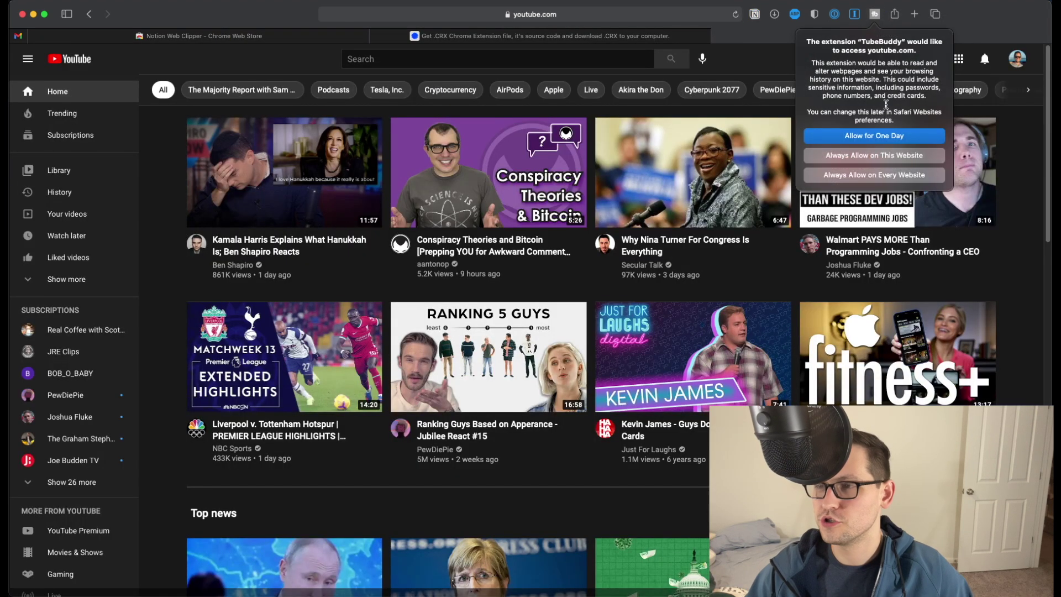
pyautogui.click(870, 175)
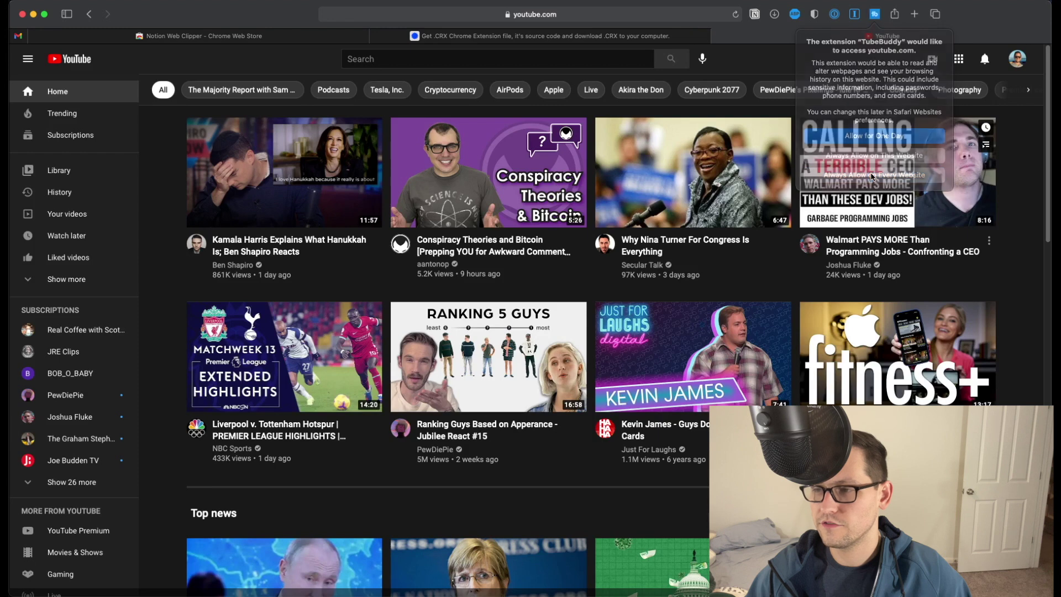
pyautogui.click(857, 64)
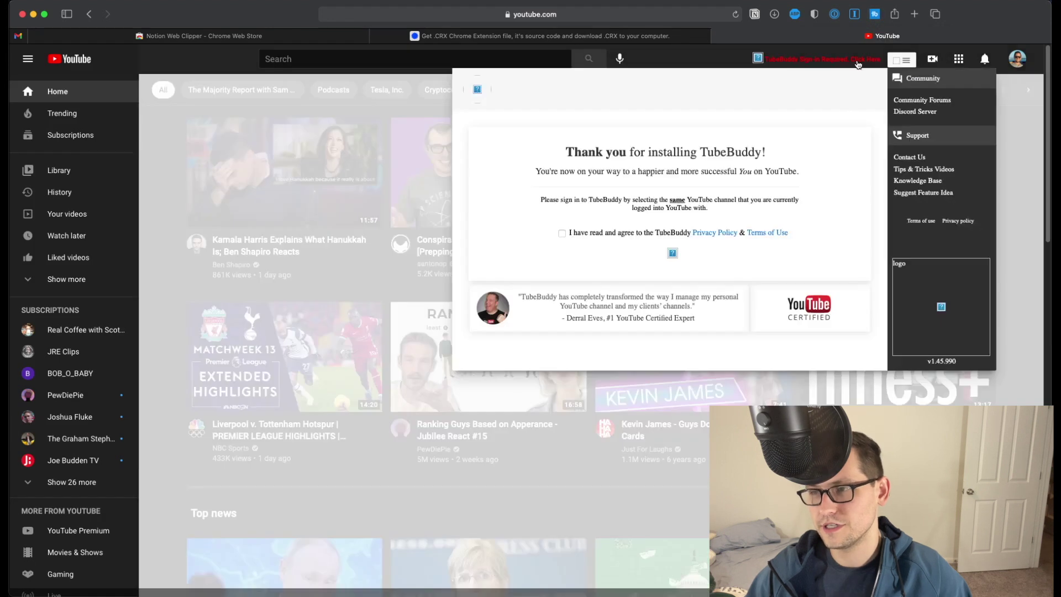
pyautogui.click(562, 233)
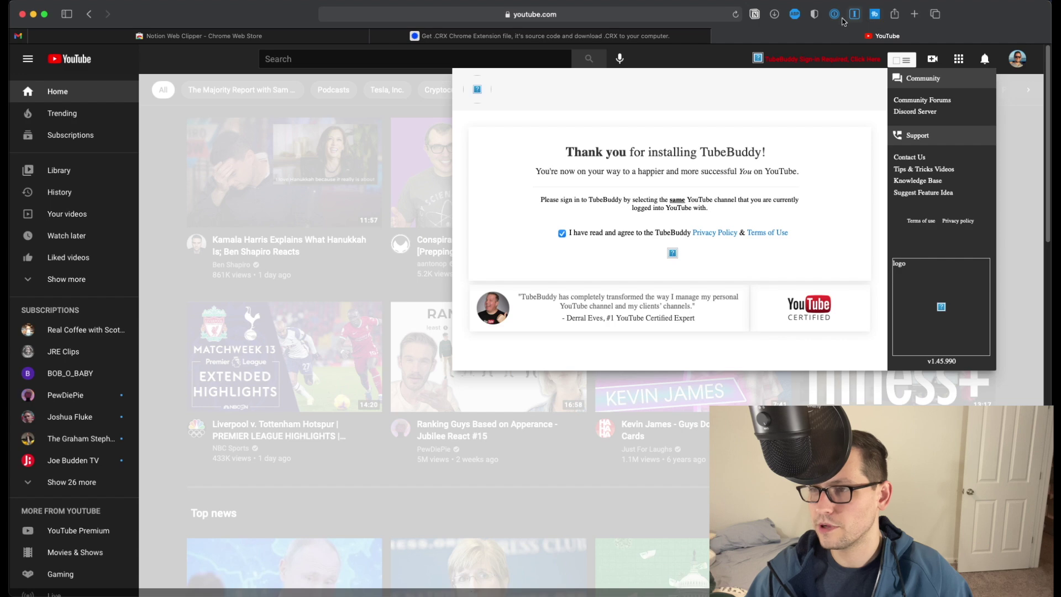
pyautogui.click(754, 14)
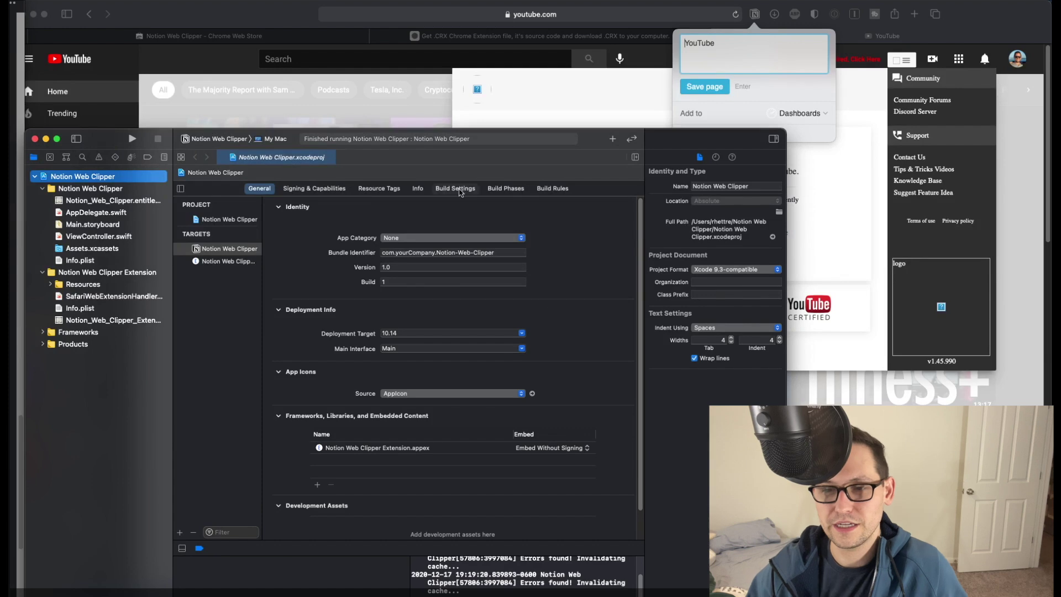
# Move Xcode aside, bring Safari's YouTube tab forward and close the Notion save panel.
pyautogui.moveTo(659, 138); pyautogui.dragTo(753, 98)
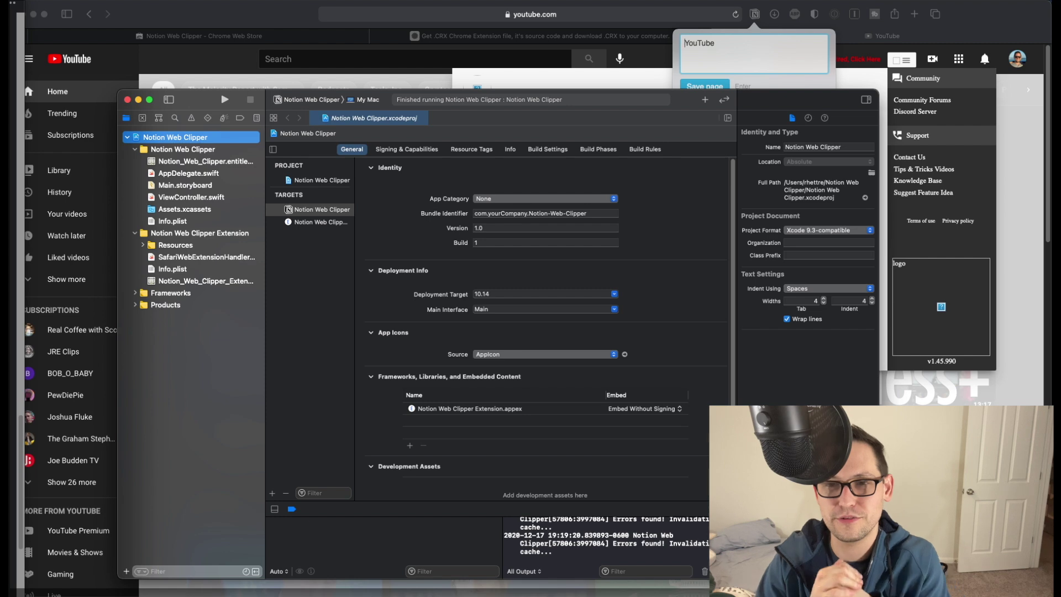
pyautogui.click(851, 35)
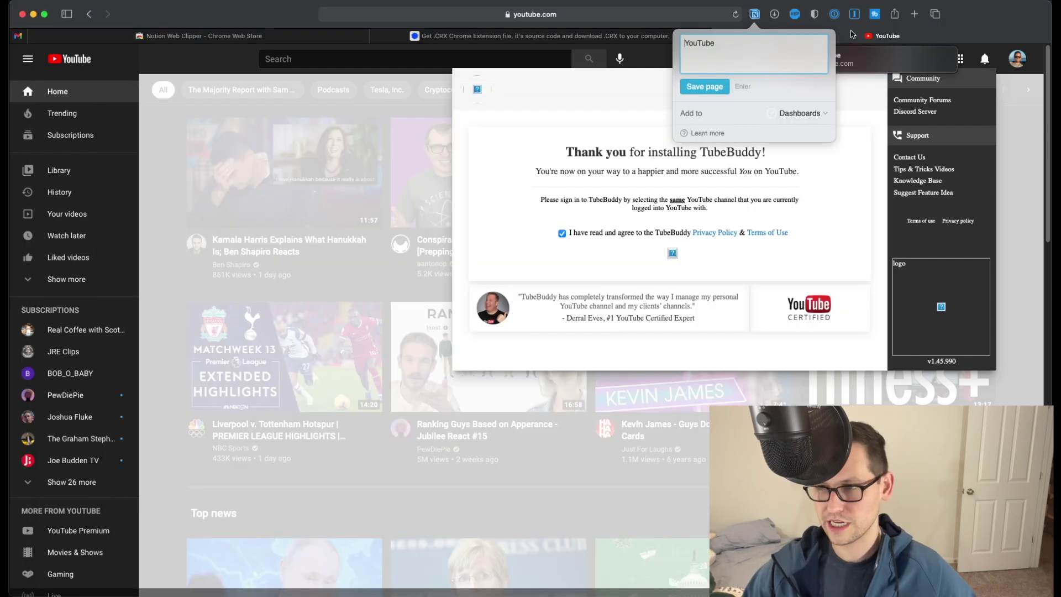
pyautogui.click(851, 36)
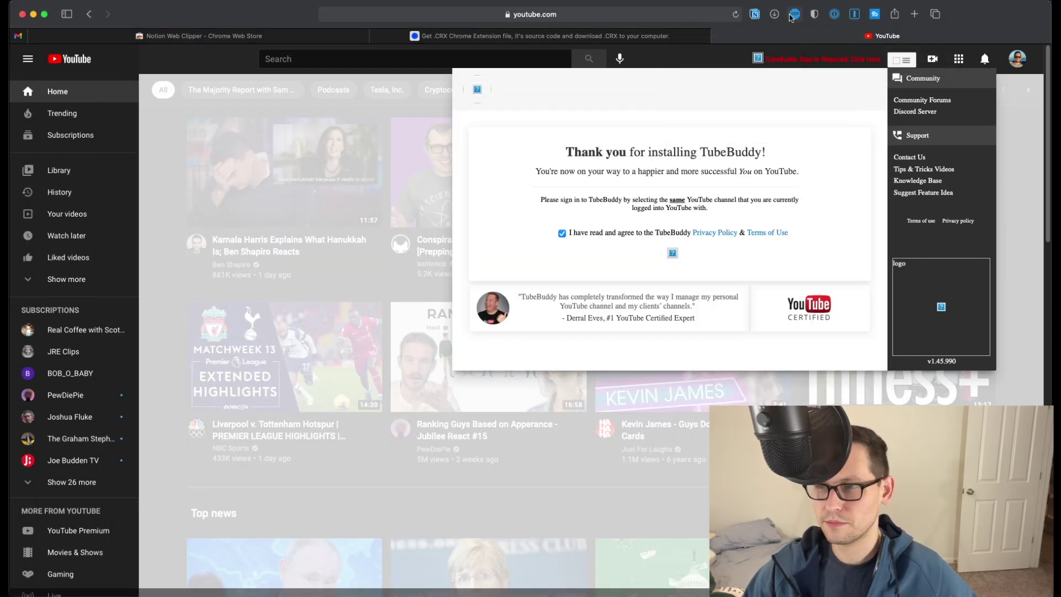